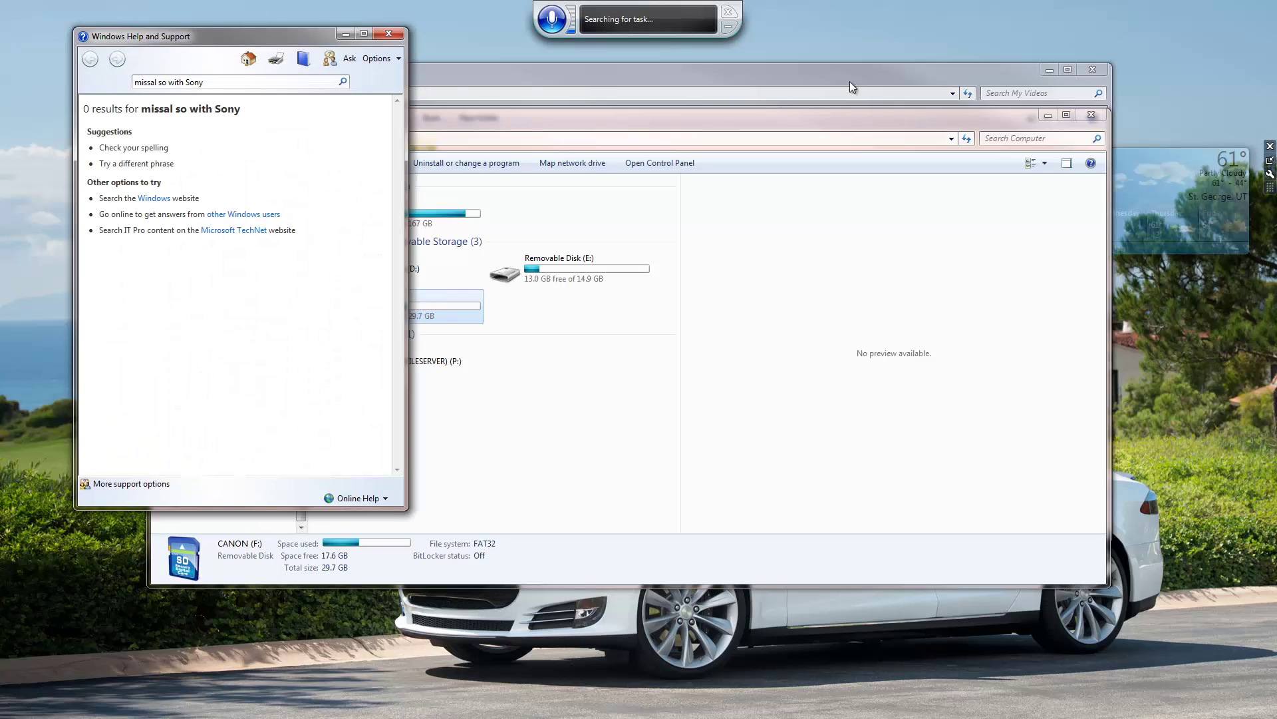
Close Windows Help and Support and open the CANON (F:) camera card.
left_click(730, 12)
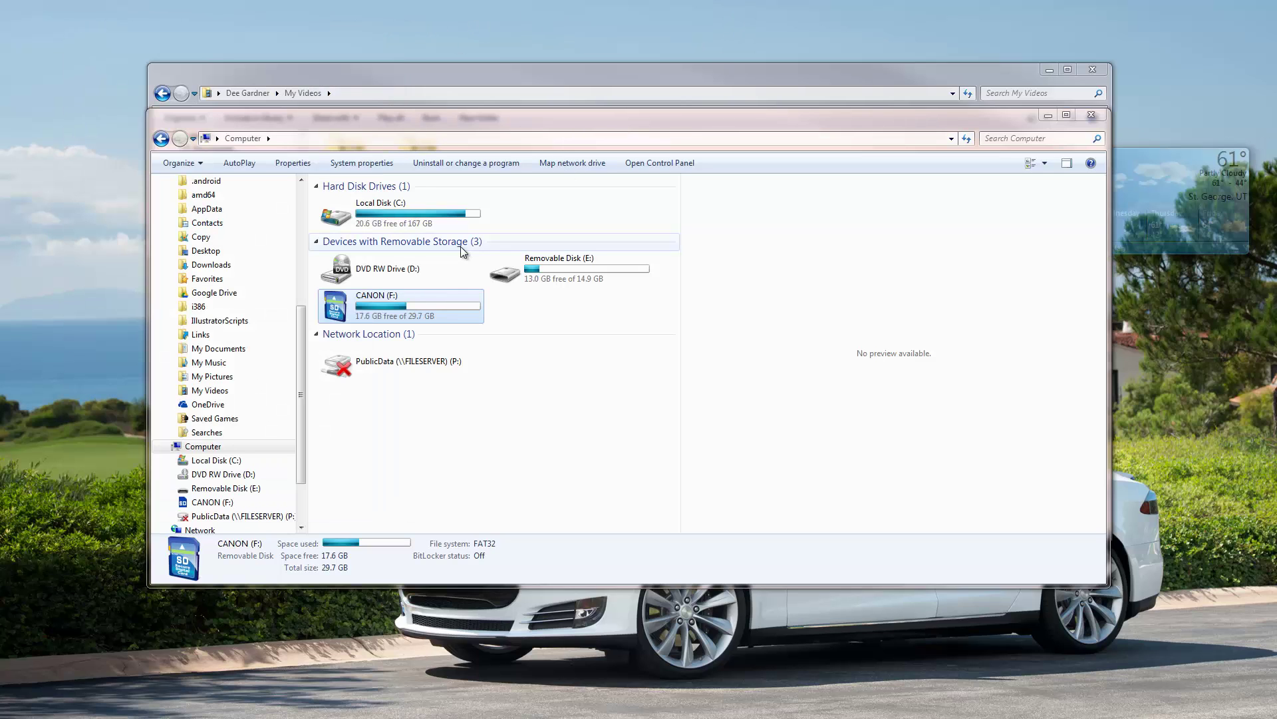
double_click(435, 303)
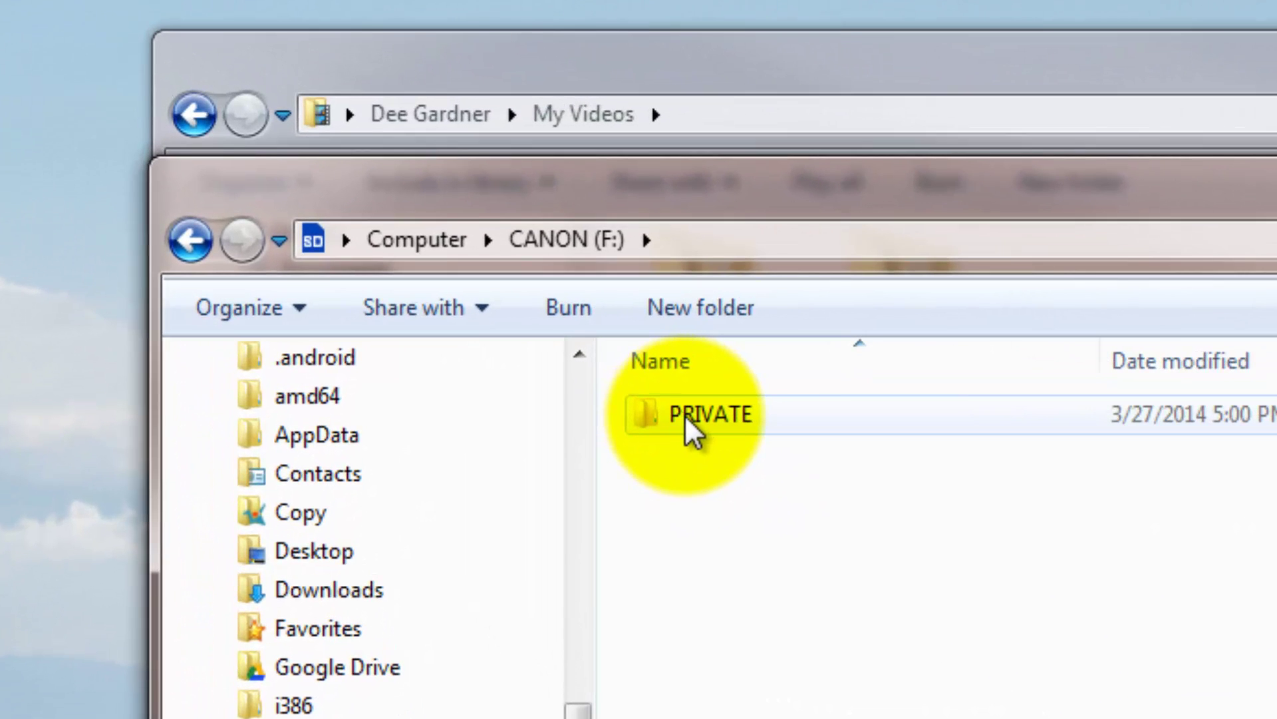
Browse the card through PRIVATE, AVCHD and BDMV to the STREAM clips, then return to PRIVATE.
double_click(684, 413)
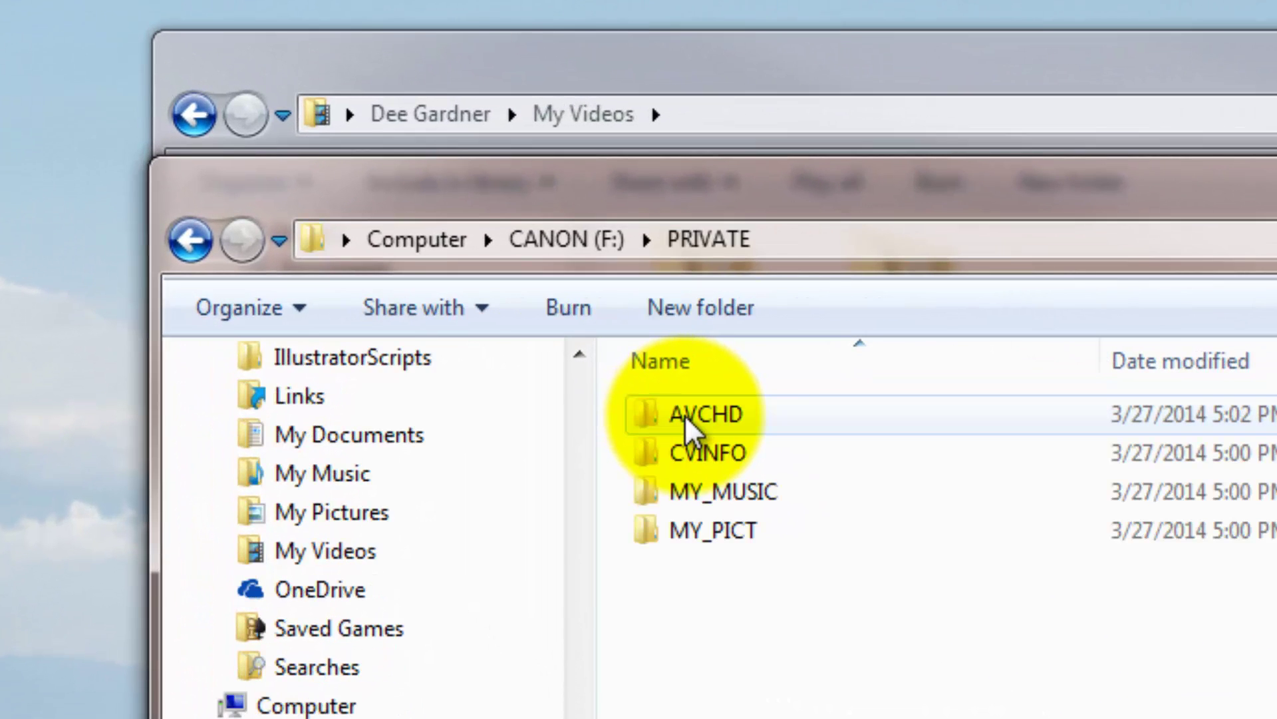
mouse_move(713, 412)
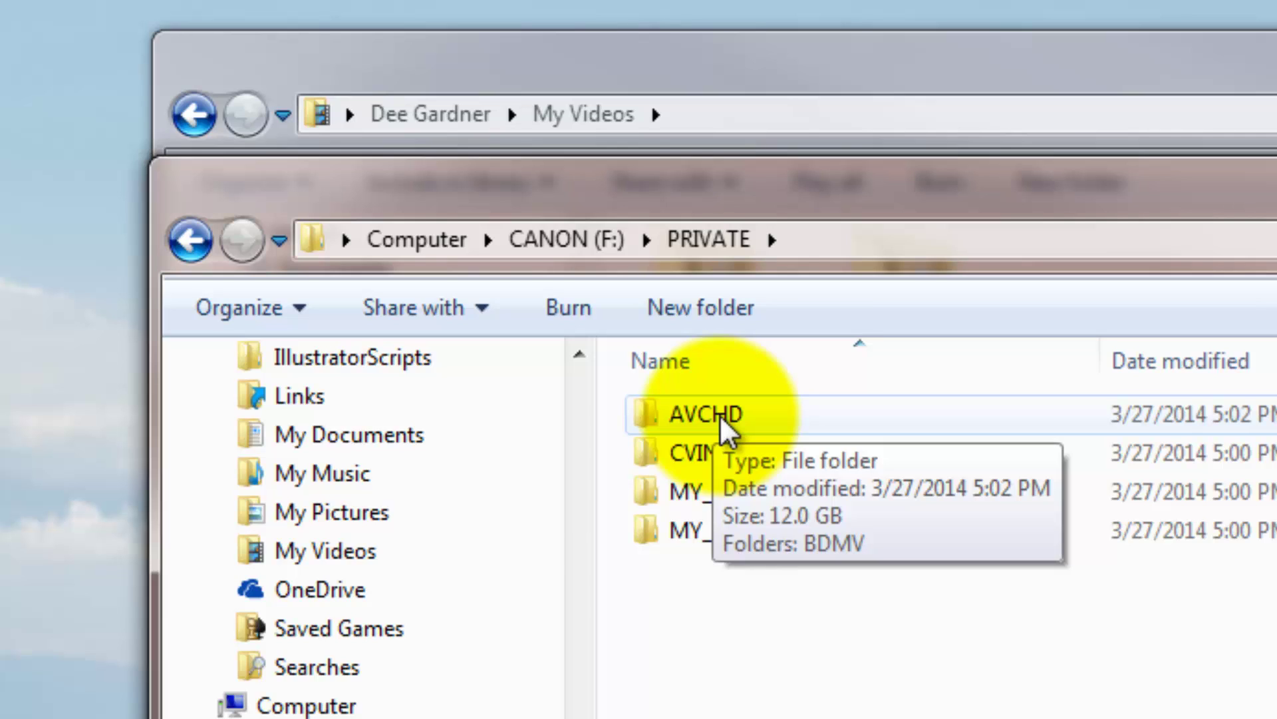
double_click(721, 419)
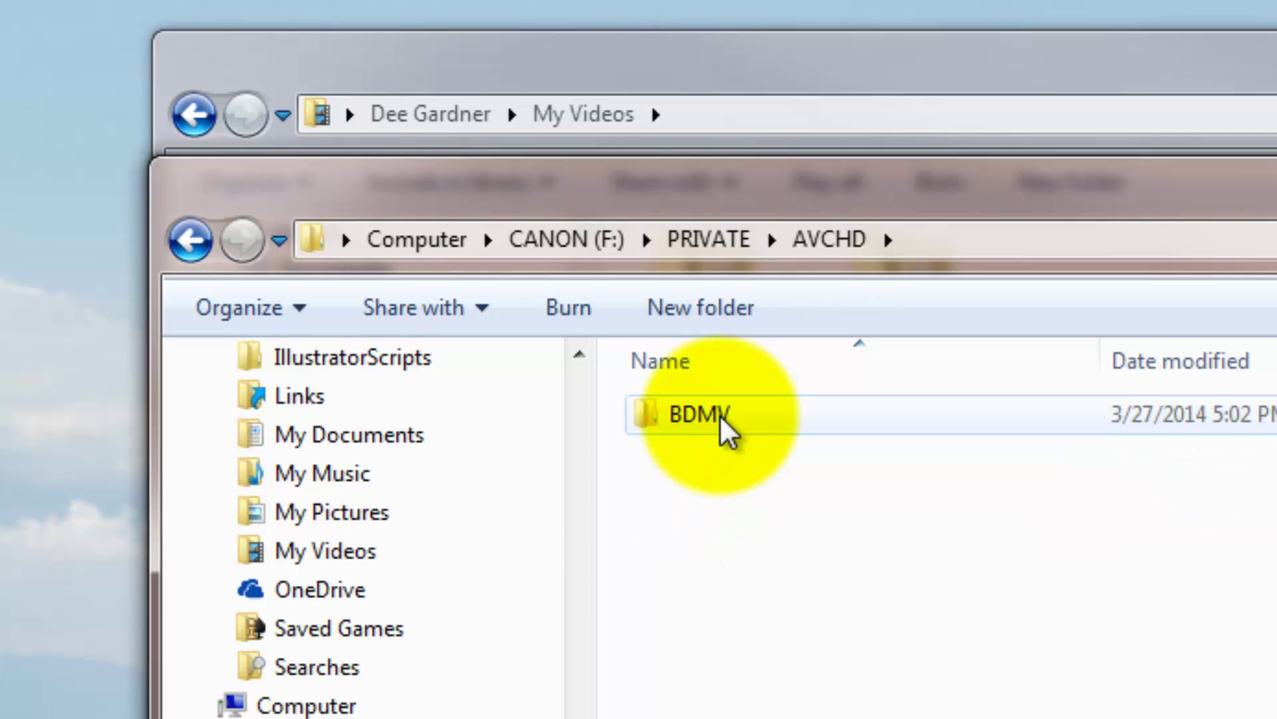
double_click(722, 418)
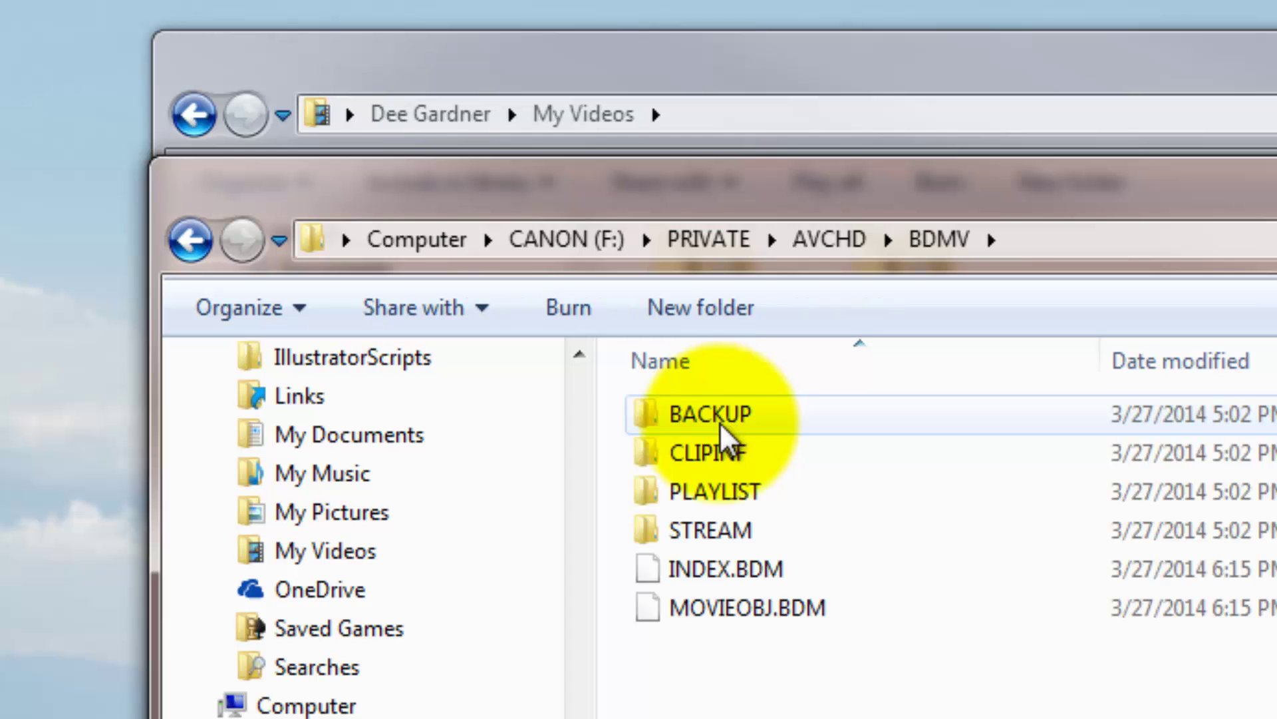
double_click(724, 532)
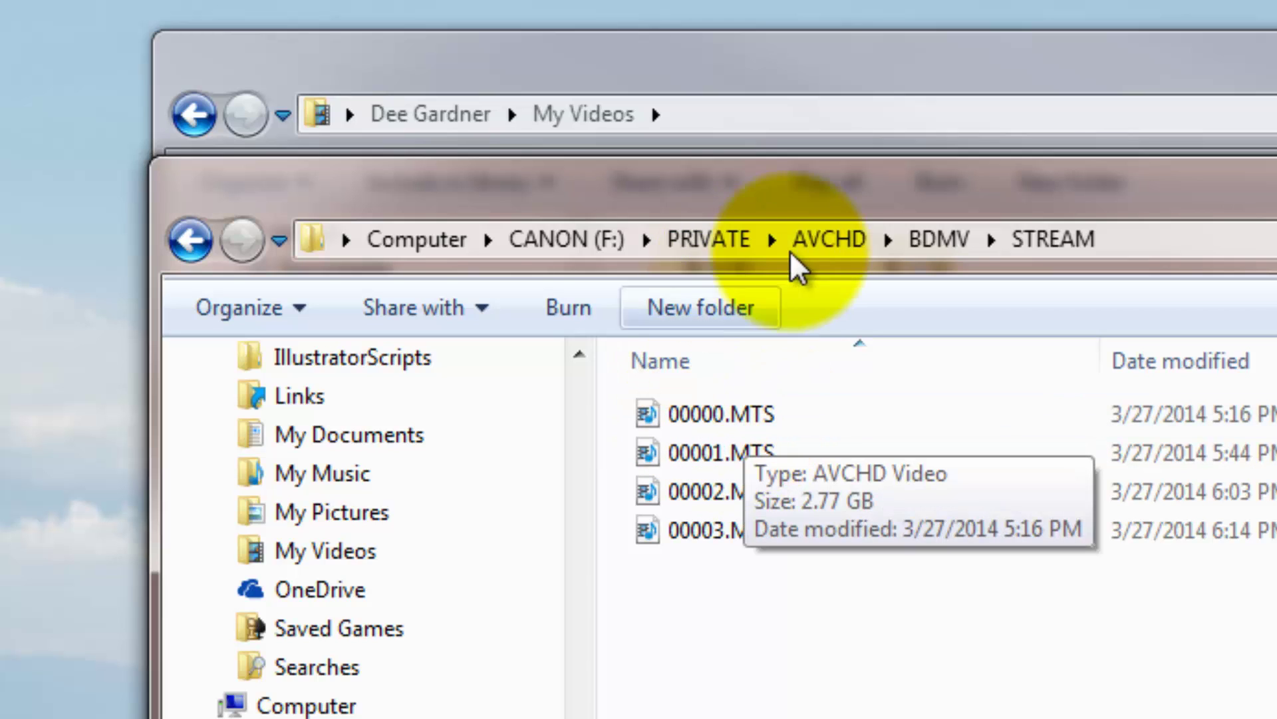
left_click(742, 253)
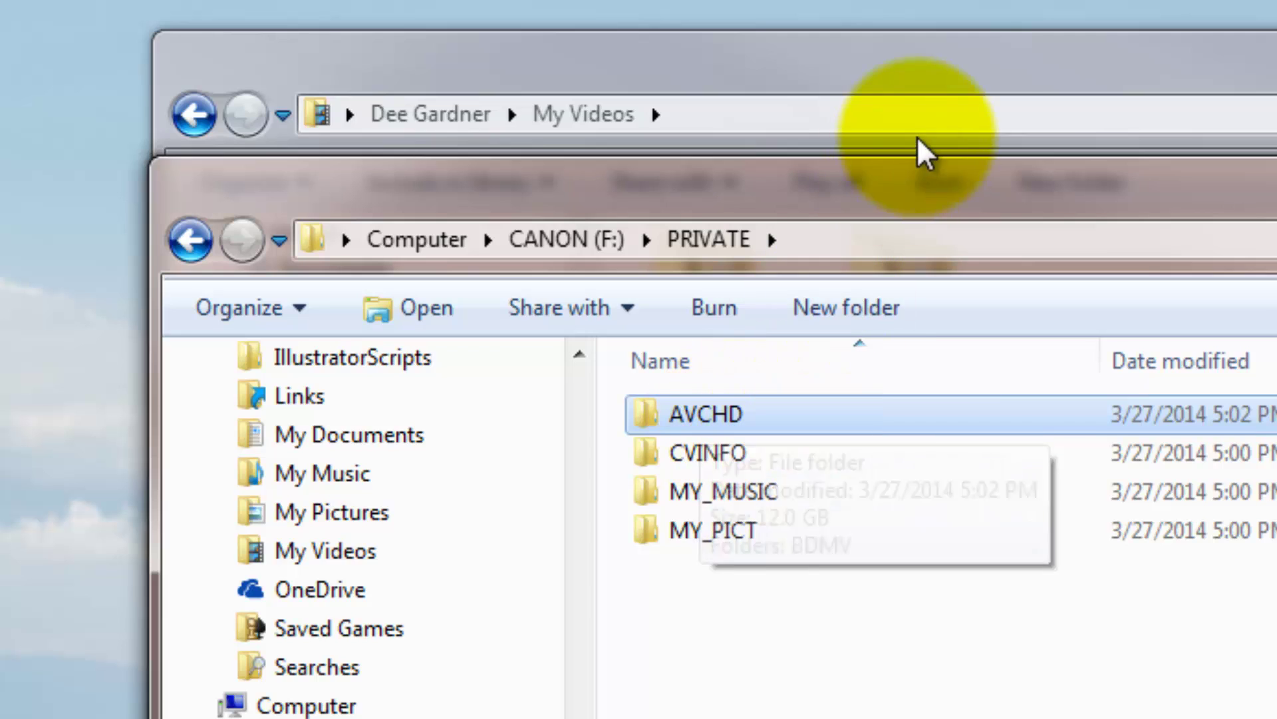
In My Videos, open the copied AVCHD and BDMV folders and switch to Details view.
left_click(966, 88)
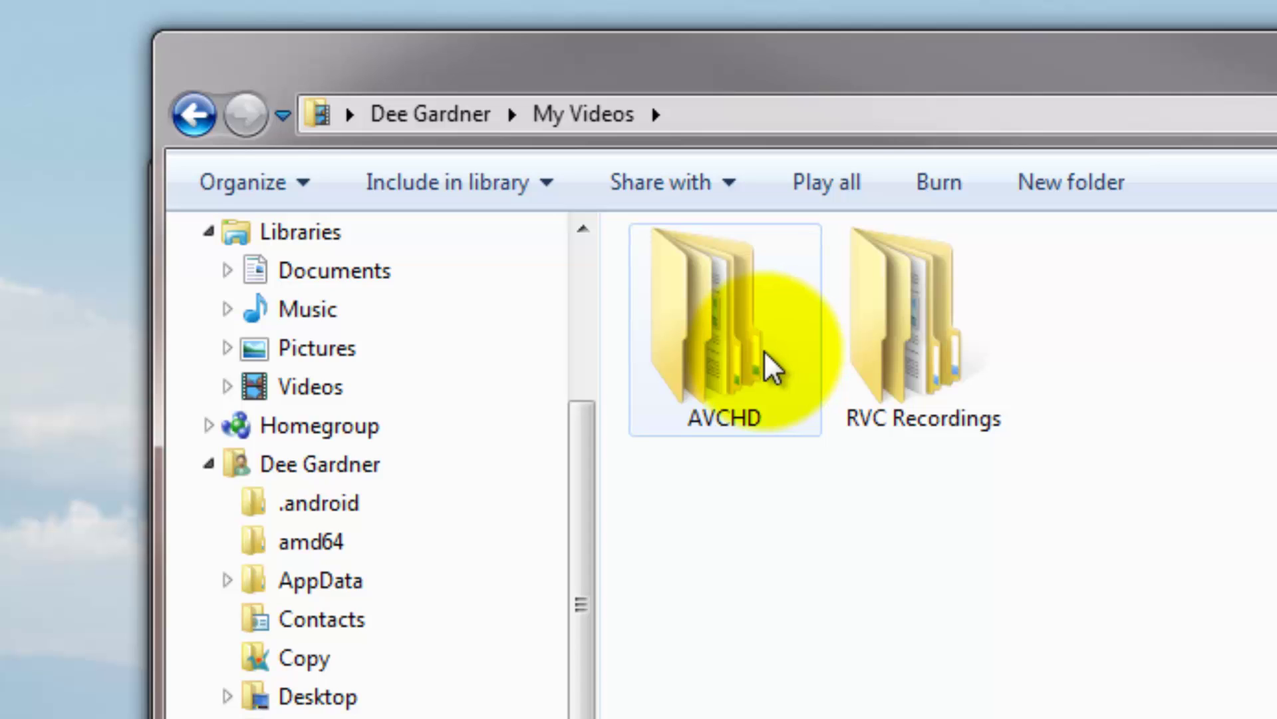
double_click(764, 350)
double_click(764, 350)
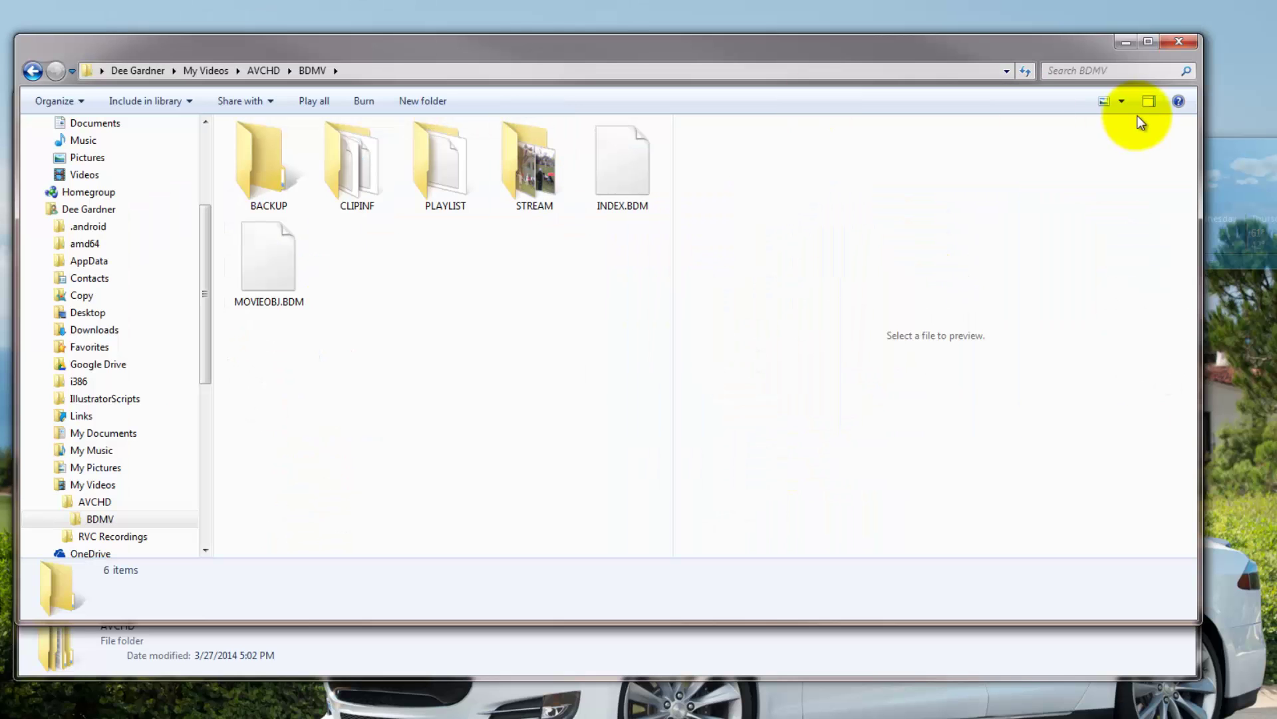
left_click(1122, 101)
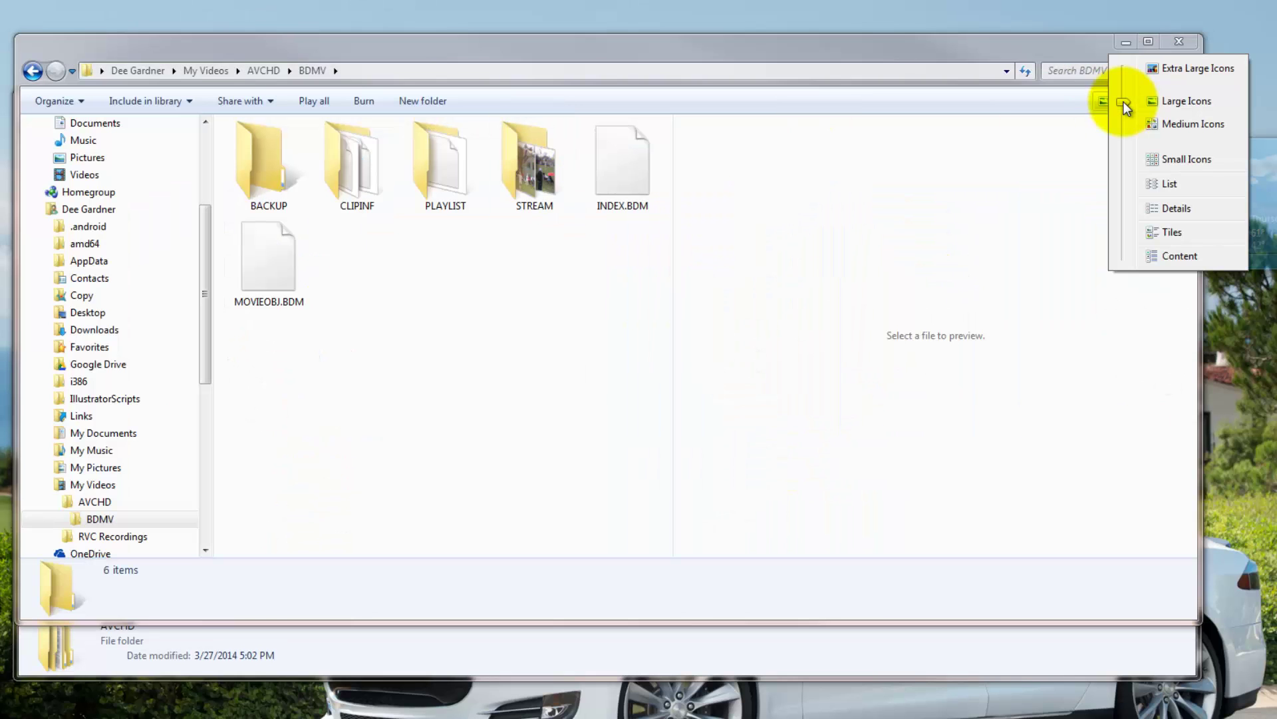
left_click(1177, 208)
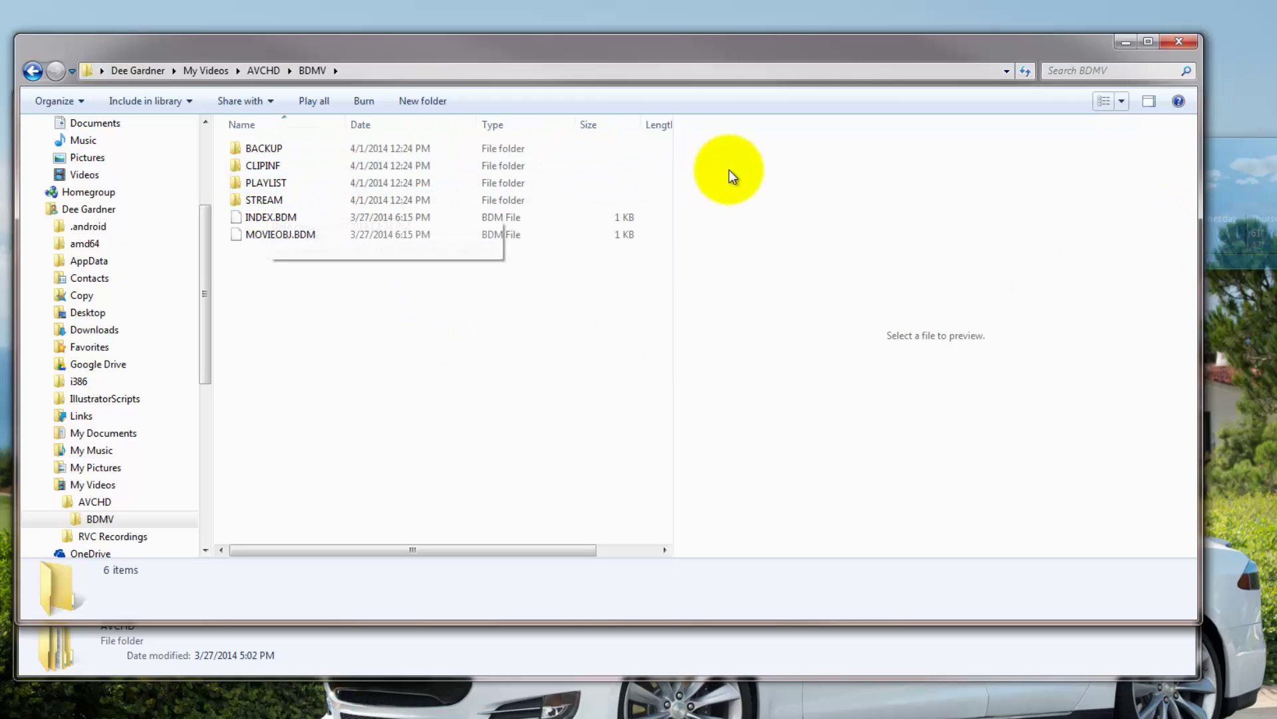
Open the STREAM folder and list its four MTS clips in Details view.
left_click(1122, 101)
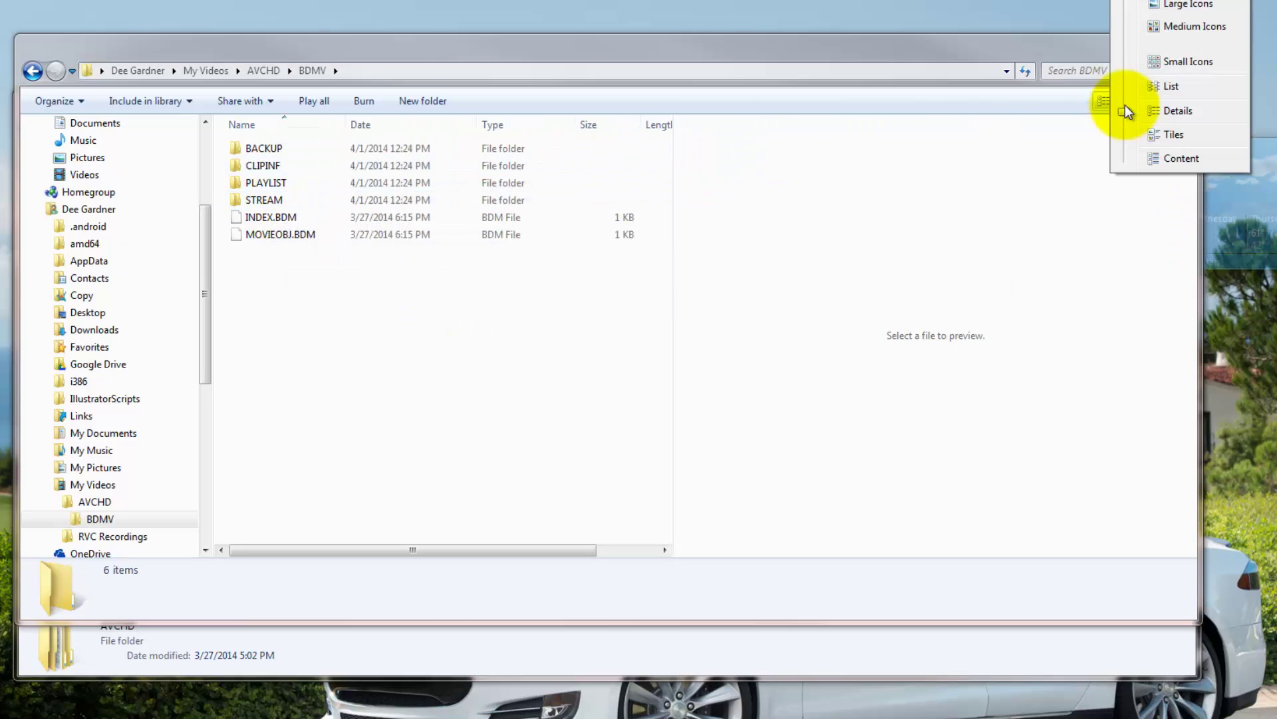
left_click(1164, 111)
double_click(268, 200)
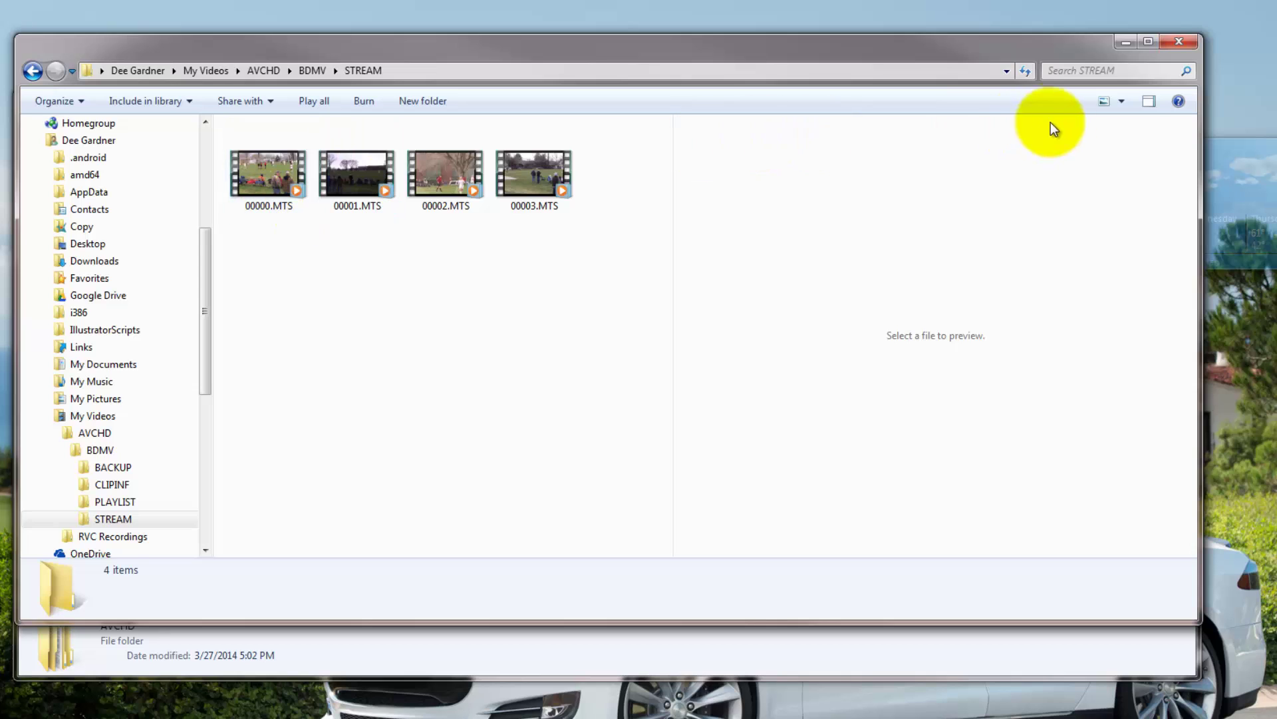
left_click(1121, 101)
left_click(1175, 202)
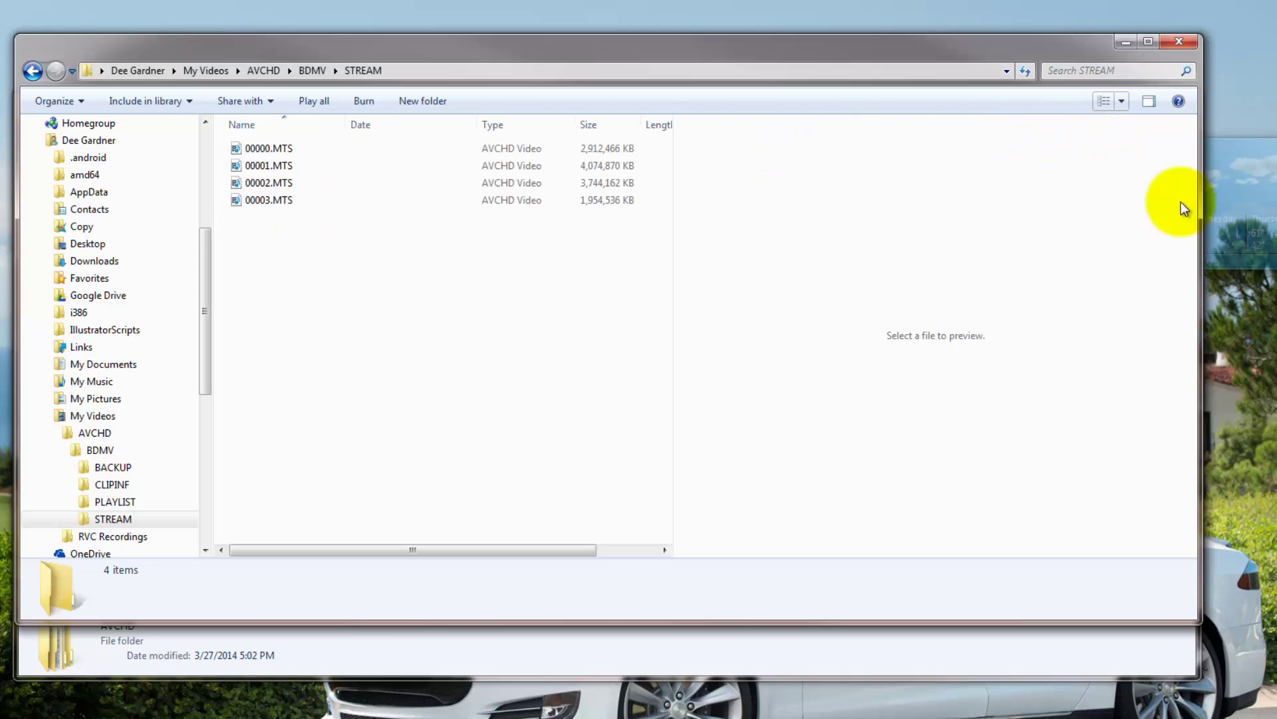
Preview 00000.MTS and put its name into edit mode.
left_click(274, 146)
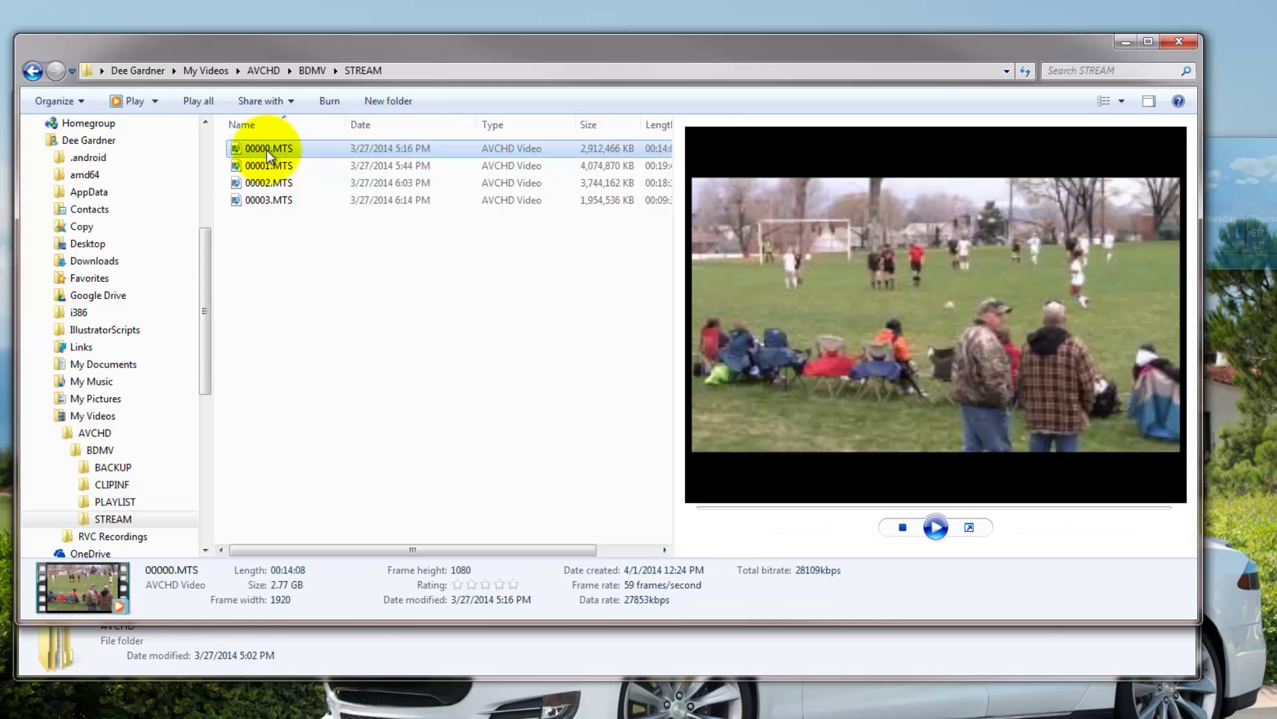
left_click(268, 151)
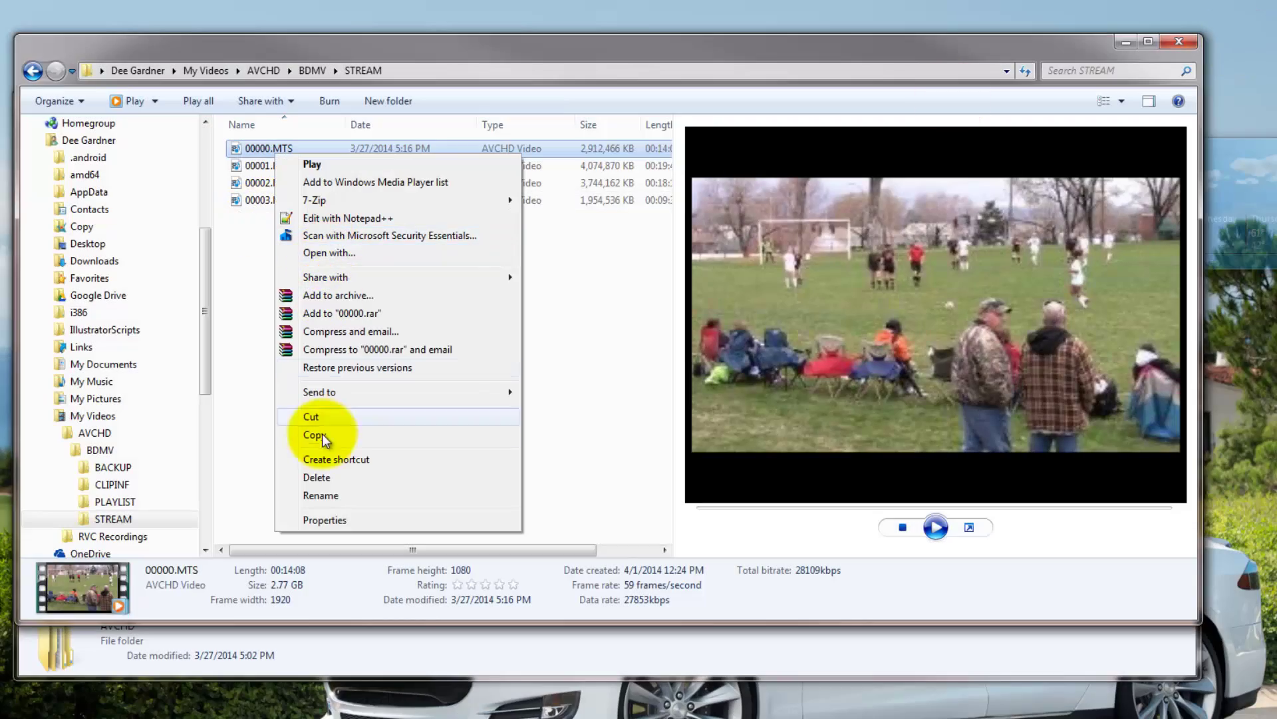
left_click(322, 495)
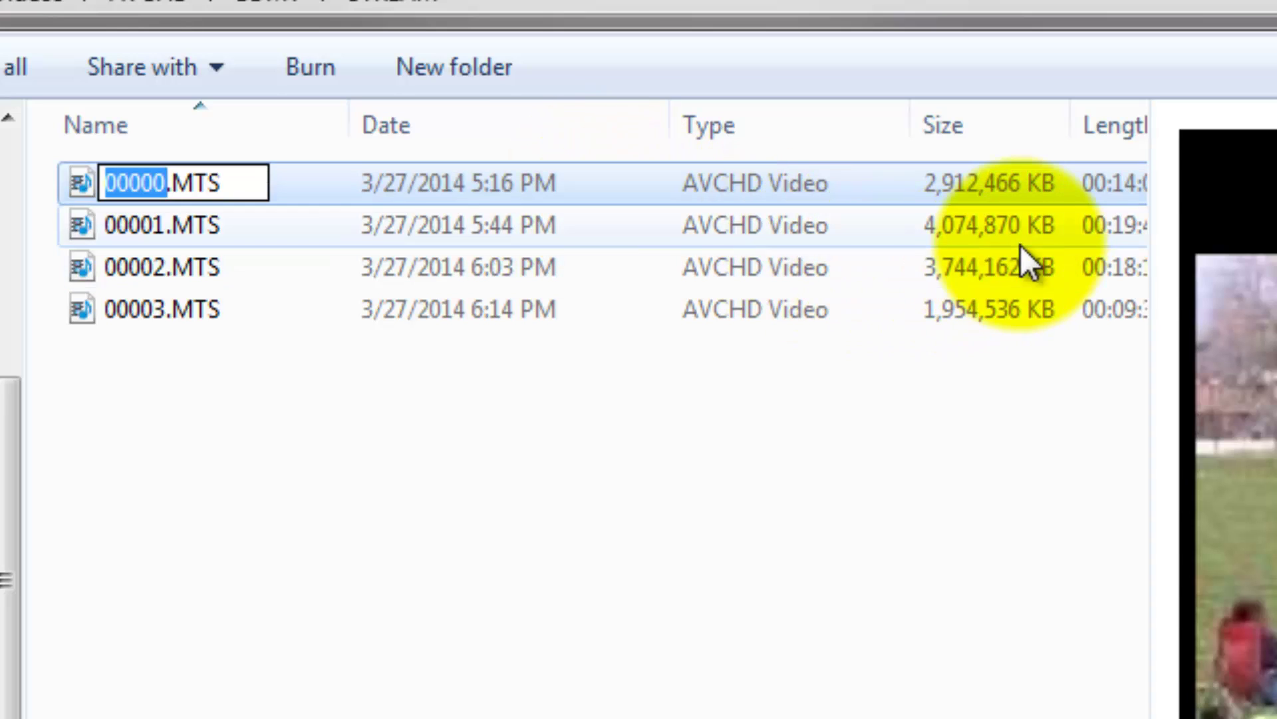
Rename 00000 and 00001.MTS to '1 of 4' and '2 of 4 Red Devils v Wasatch 20140319'.
left_click_drag(1149, 239, 1276, 279)
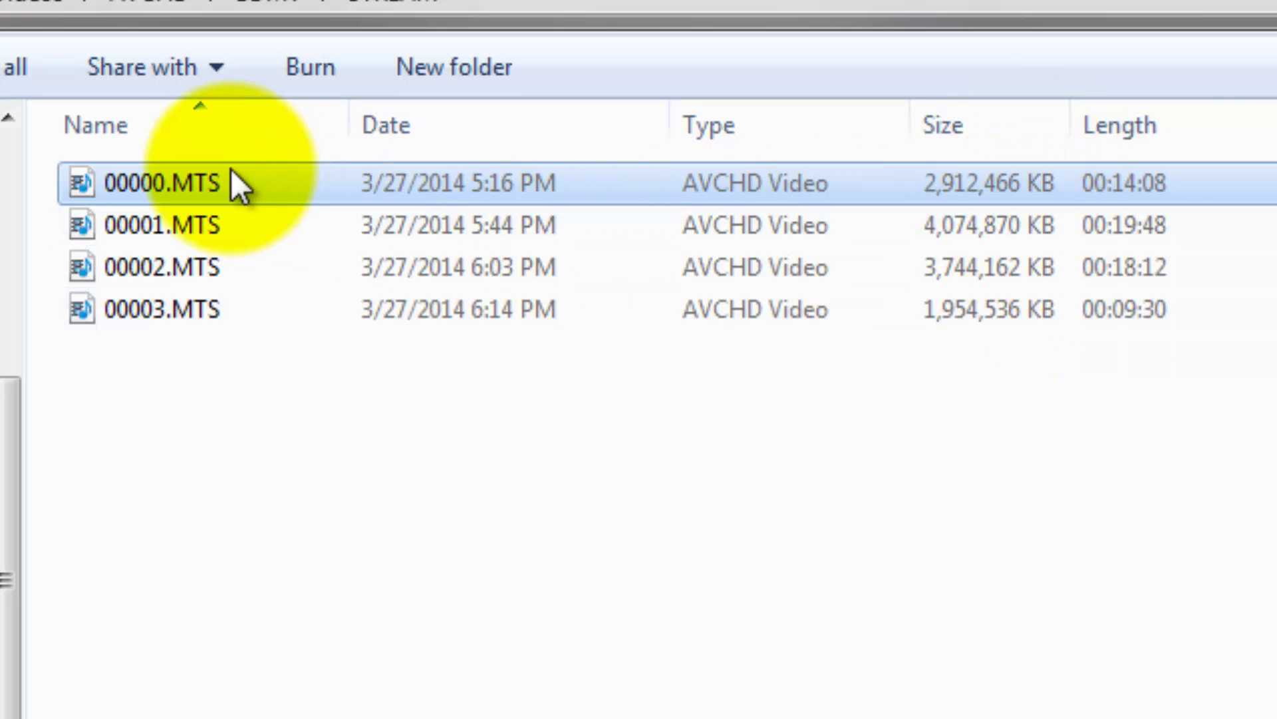
left_click(167, 183)
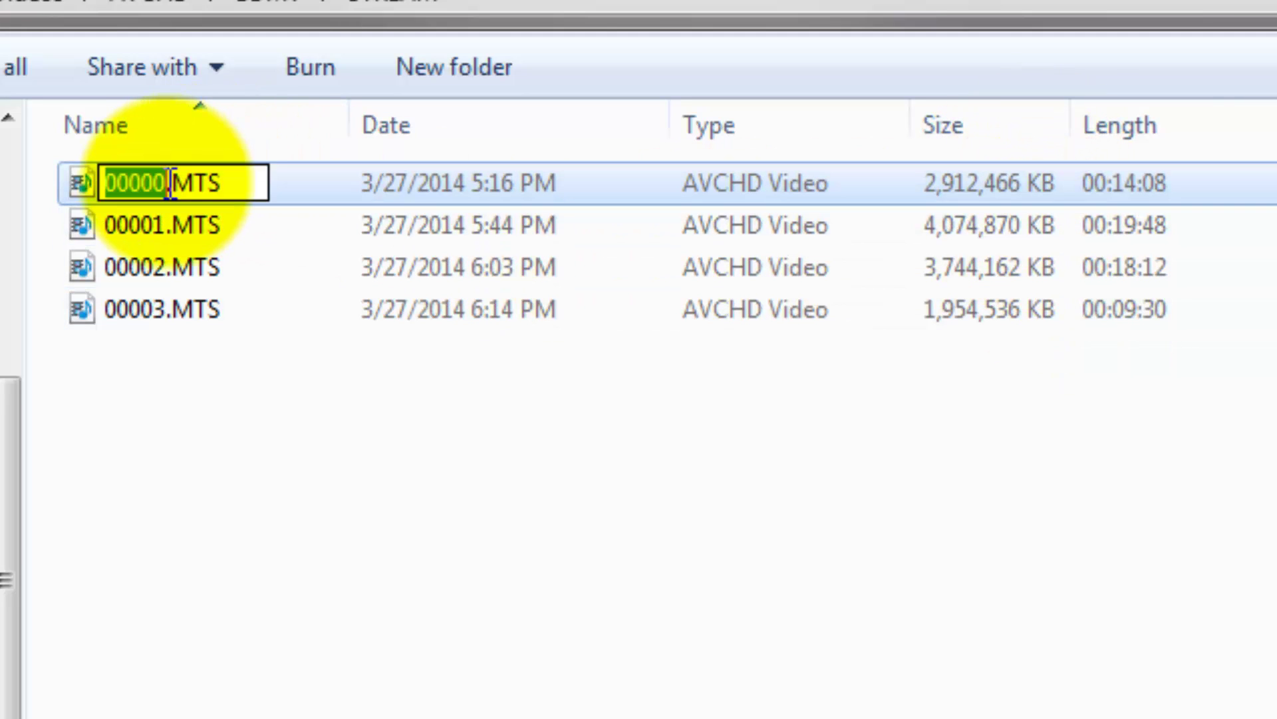
type("1 of 4 ")
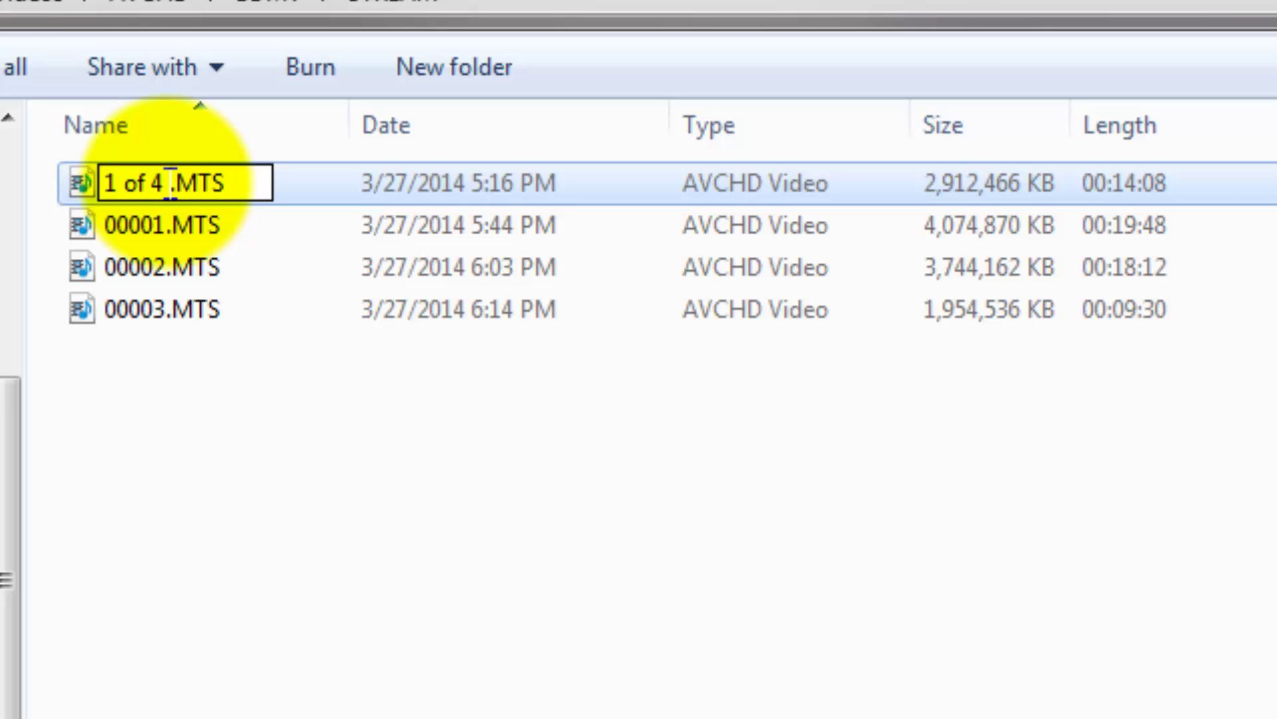
type("Red De")
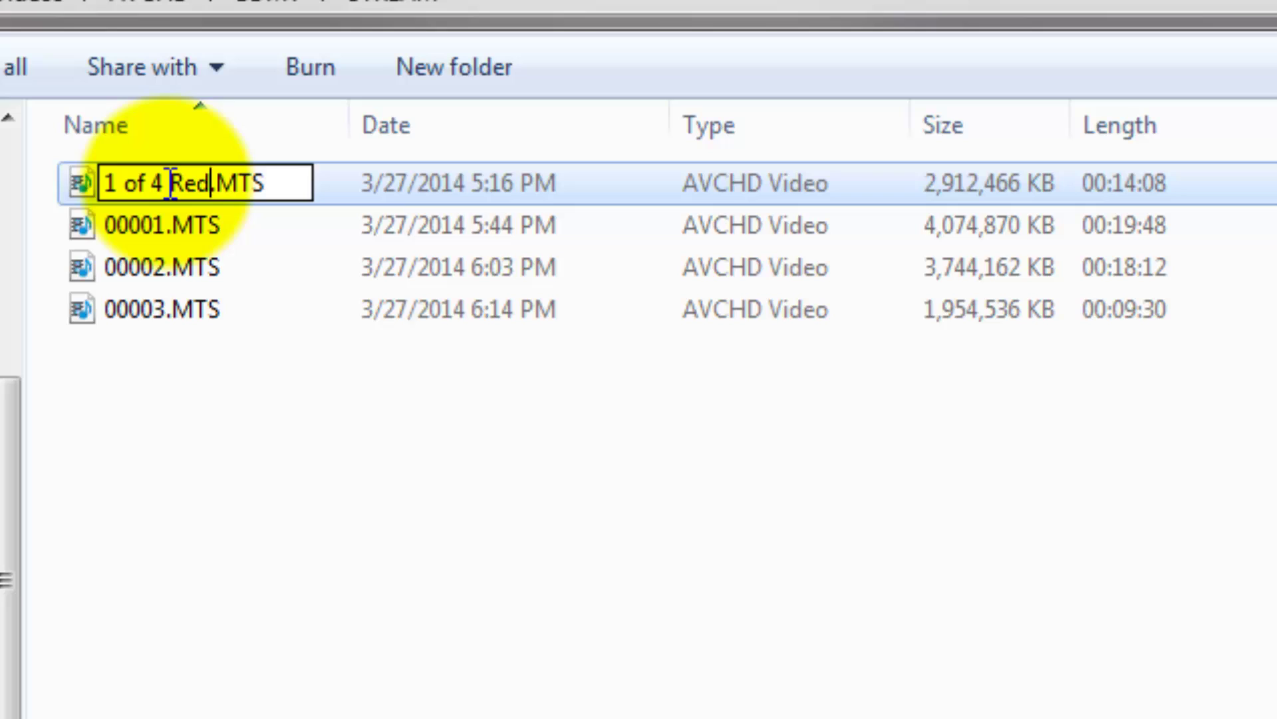
type("vi")
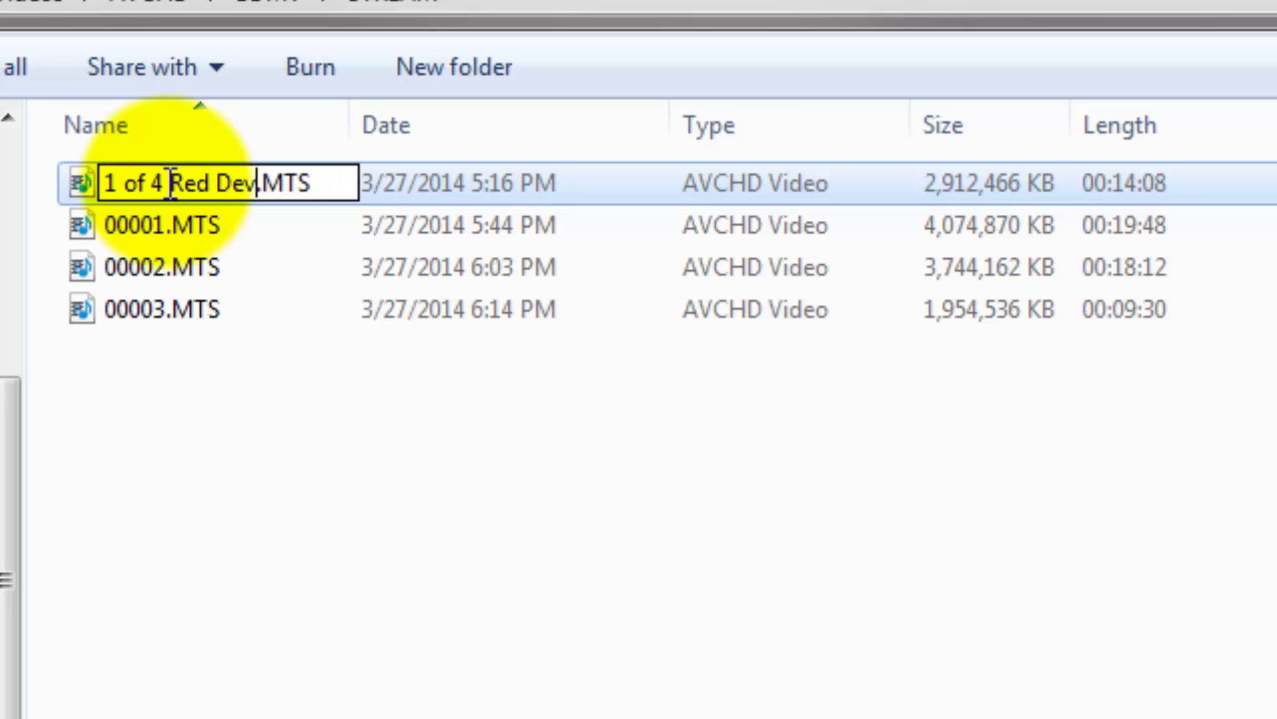
type("ls v Wa")
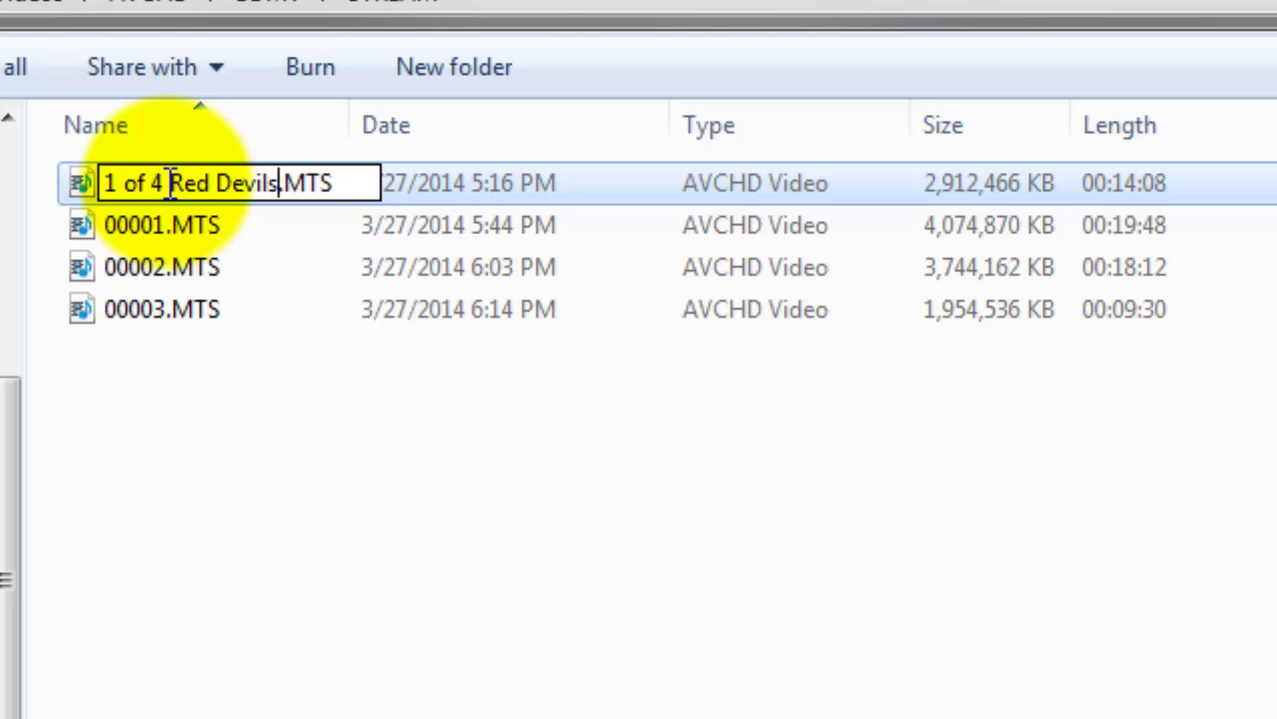
type("satch ")
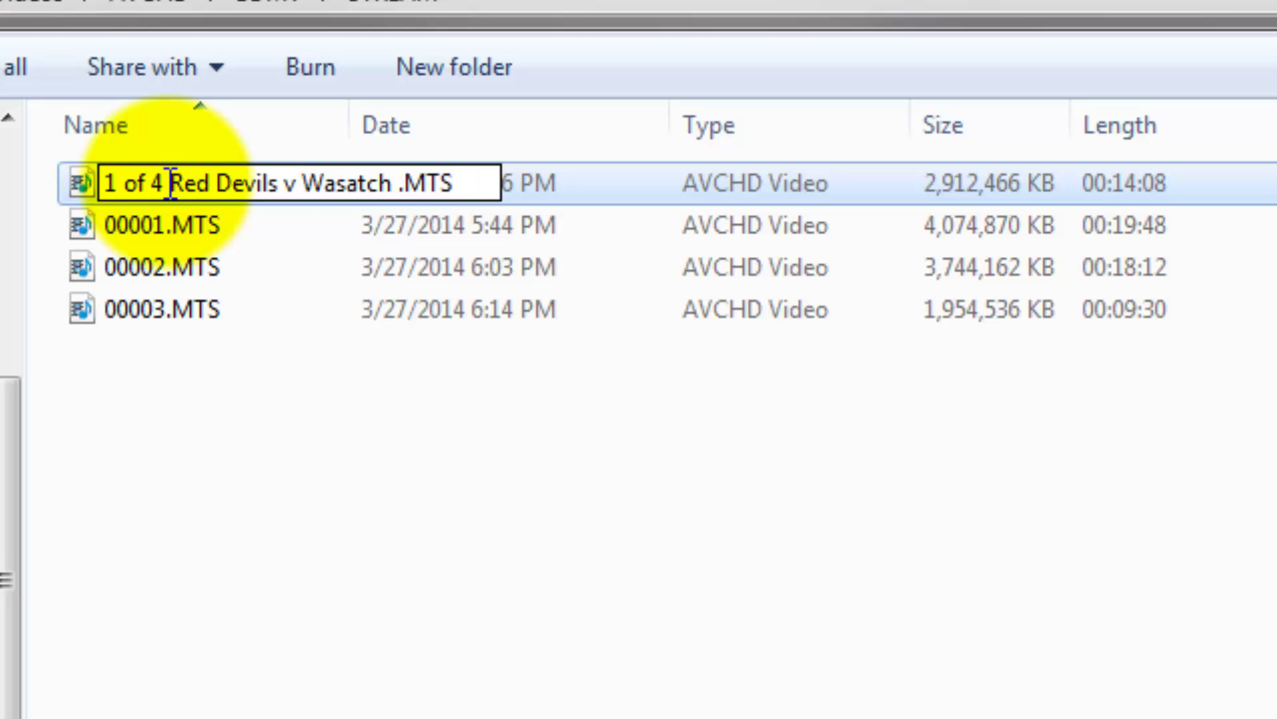
type("2014")
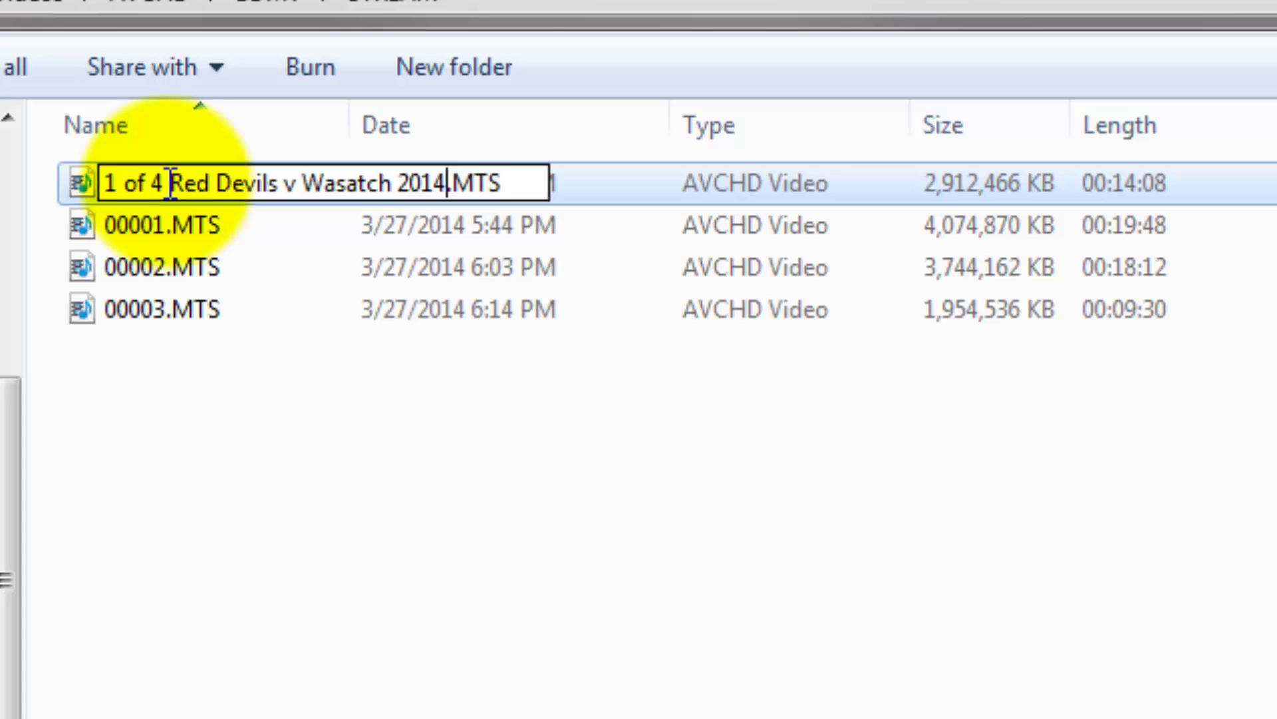
type("0")
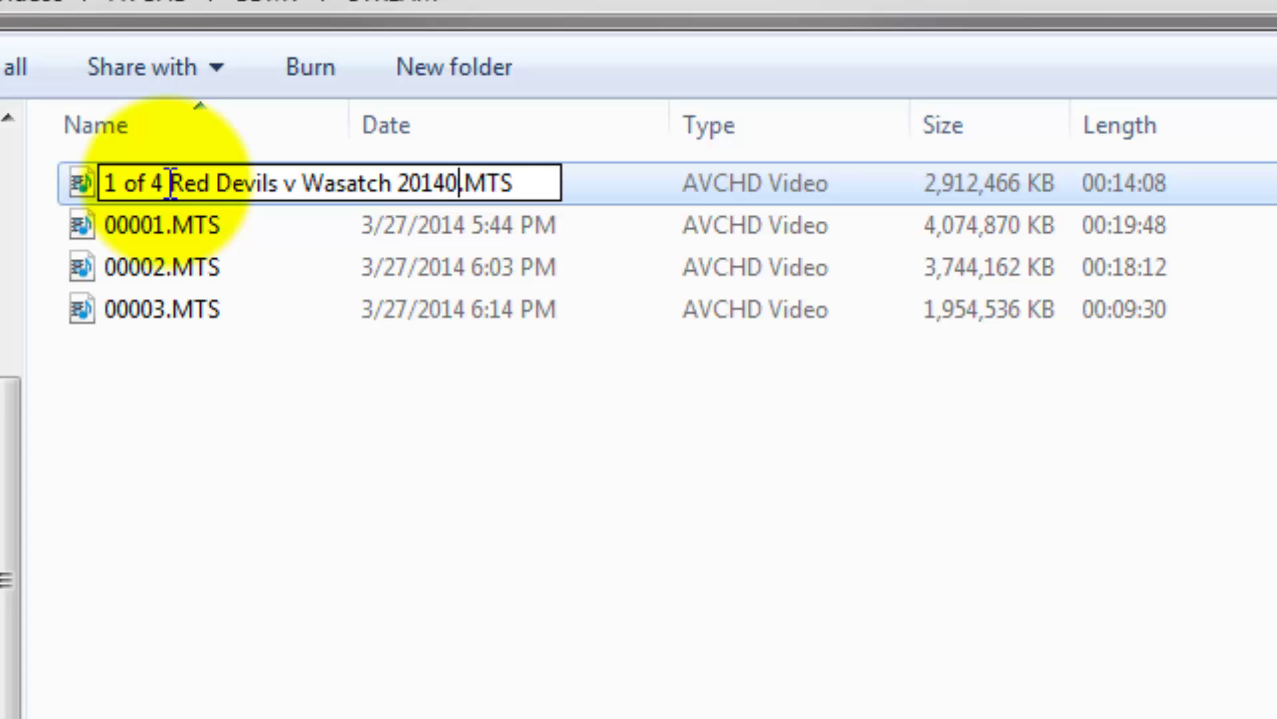
type("319")
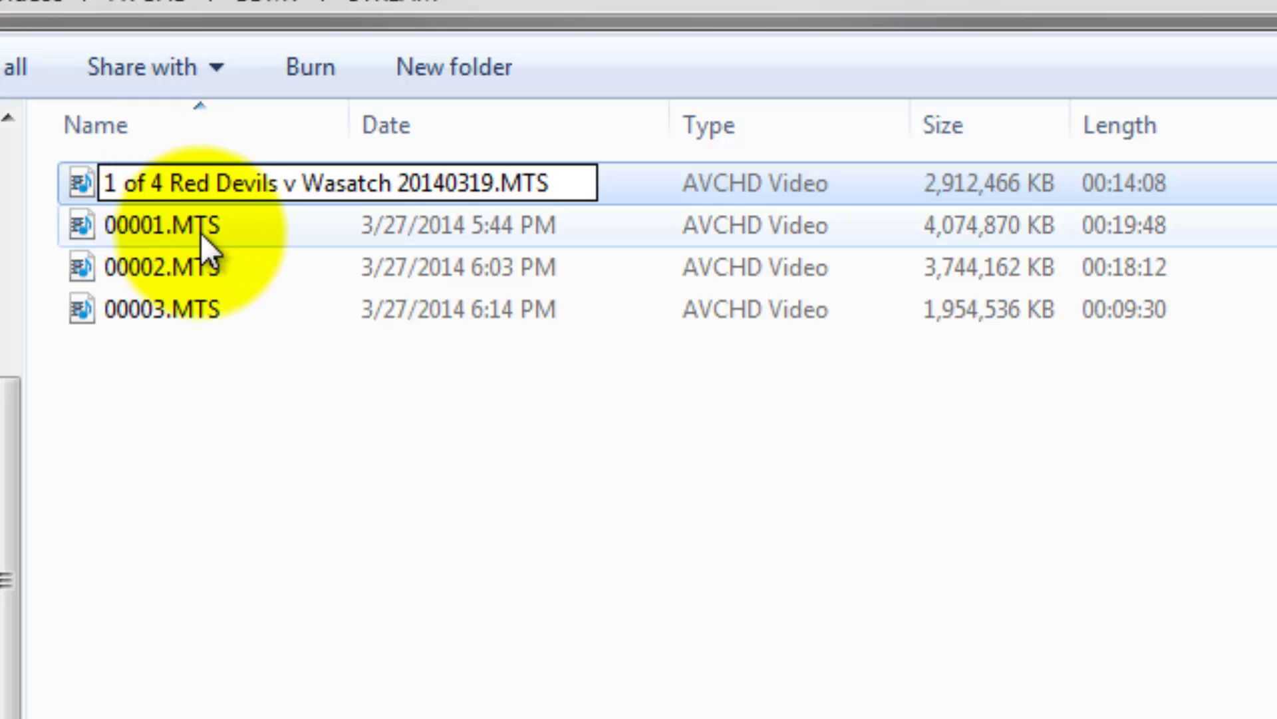
left_click_drag(495, 184, 93, 201)
key("ctrl+c")
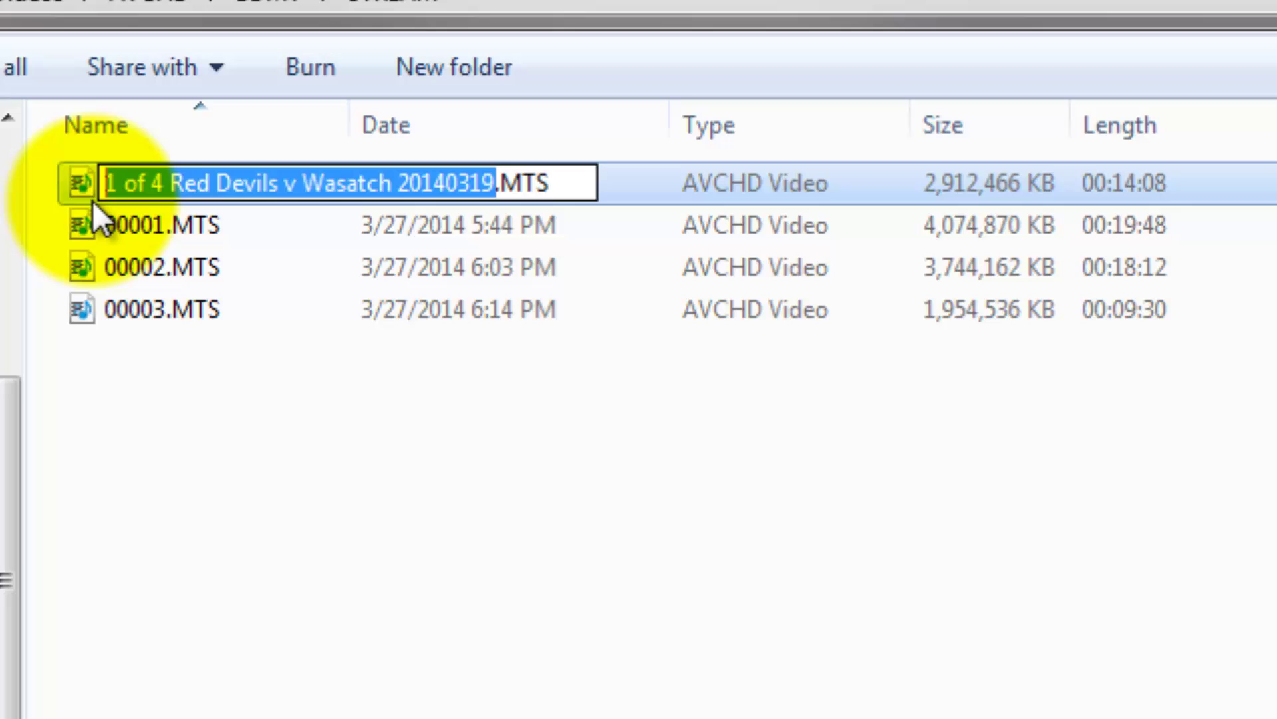
left_click(93, 201)
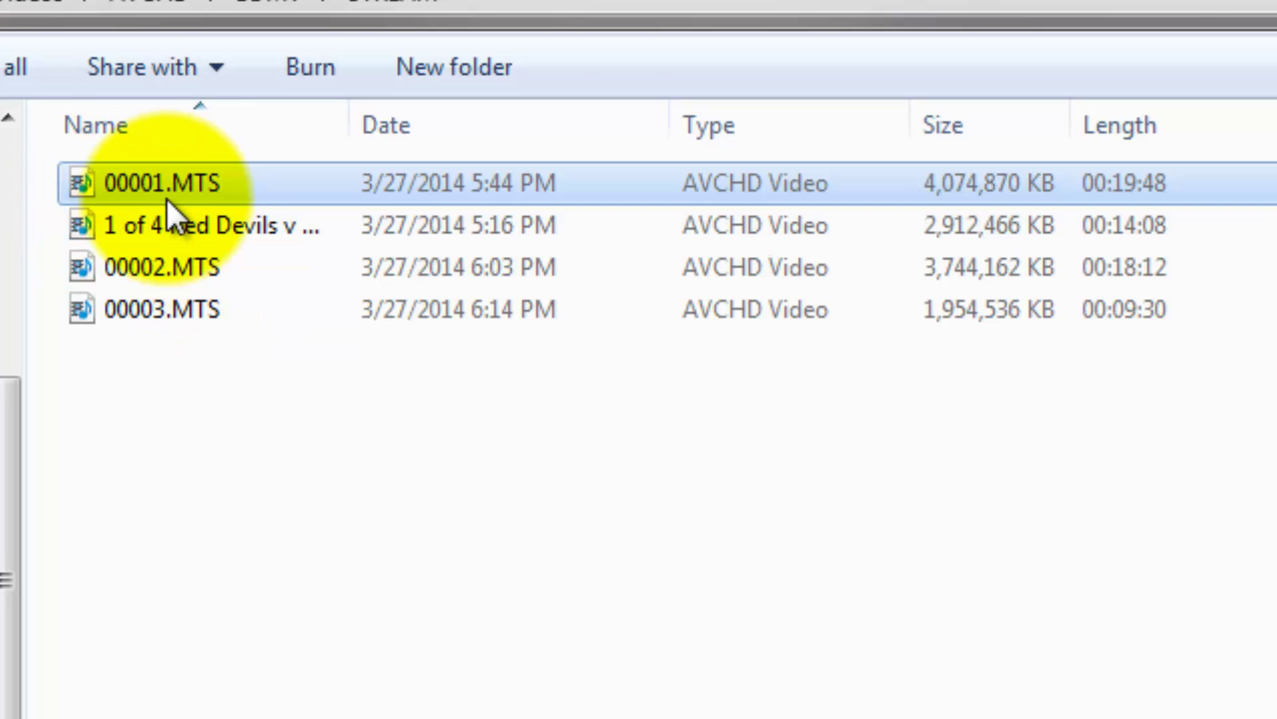
left_click(166, 199)
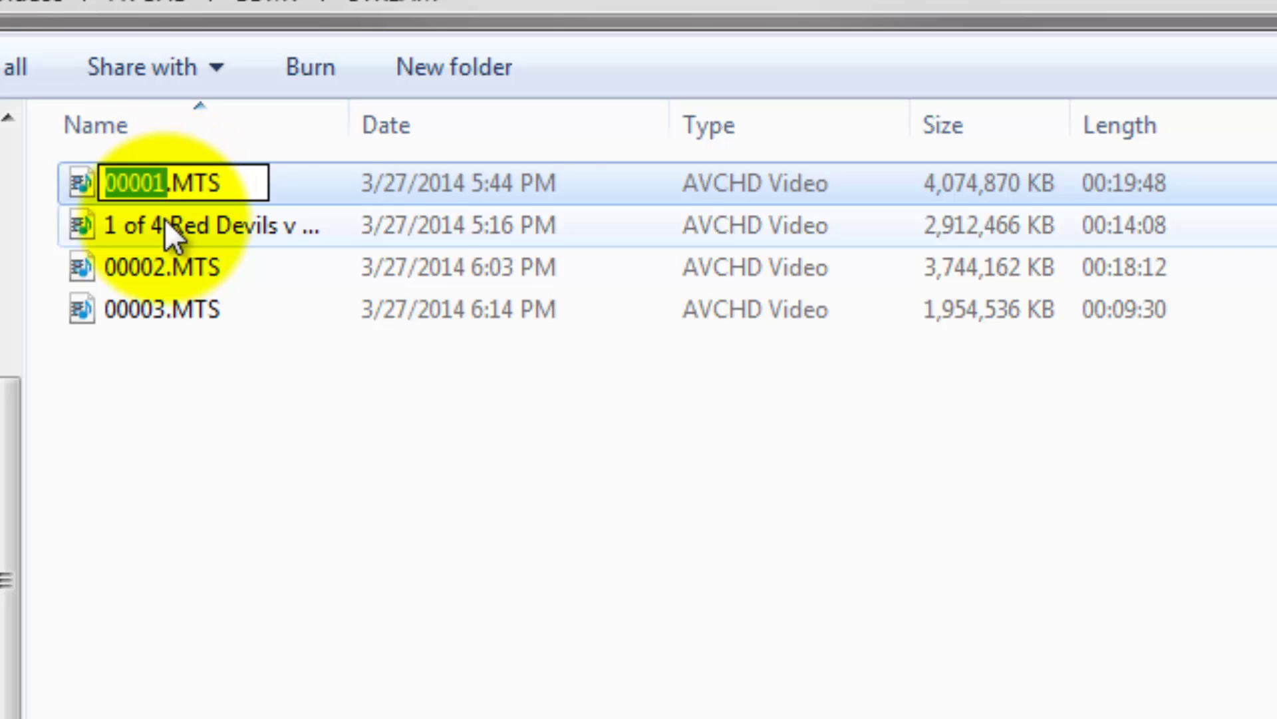
key("ctrl+v")
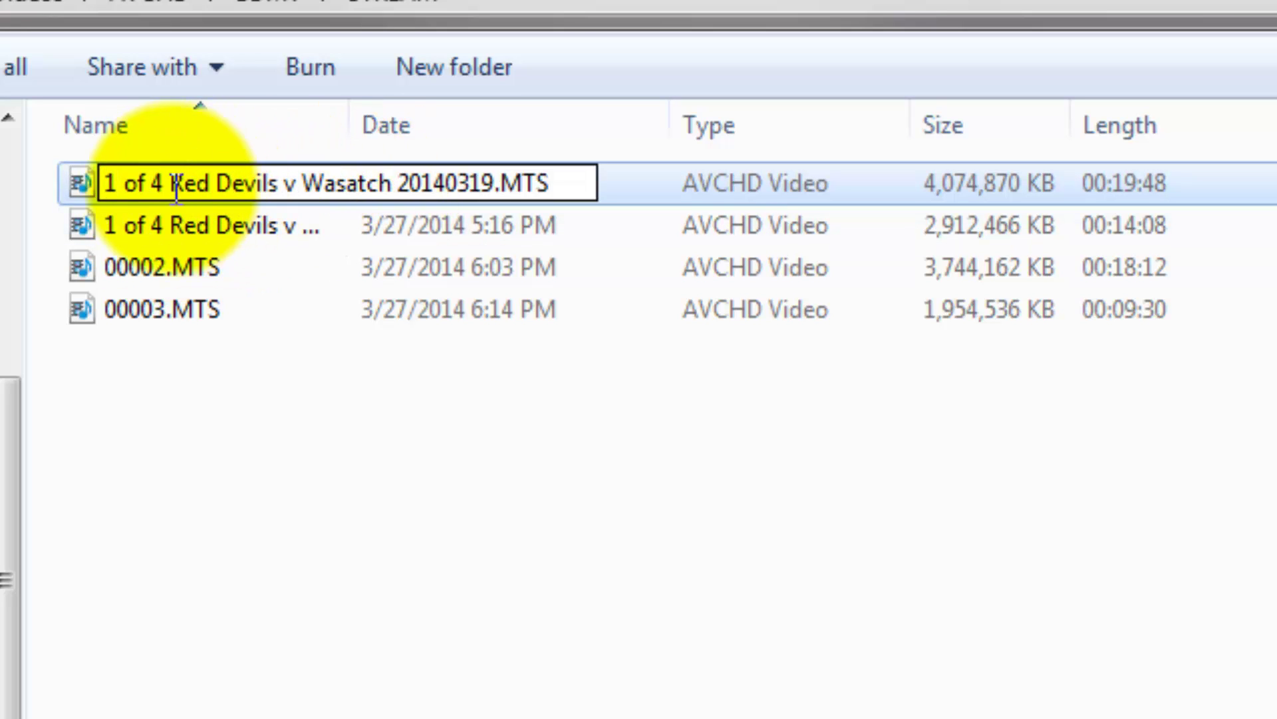
left_click_drag(117, 186, 106, 186)
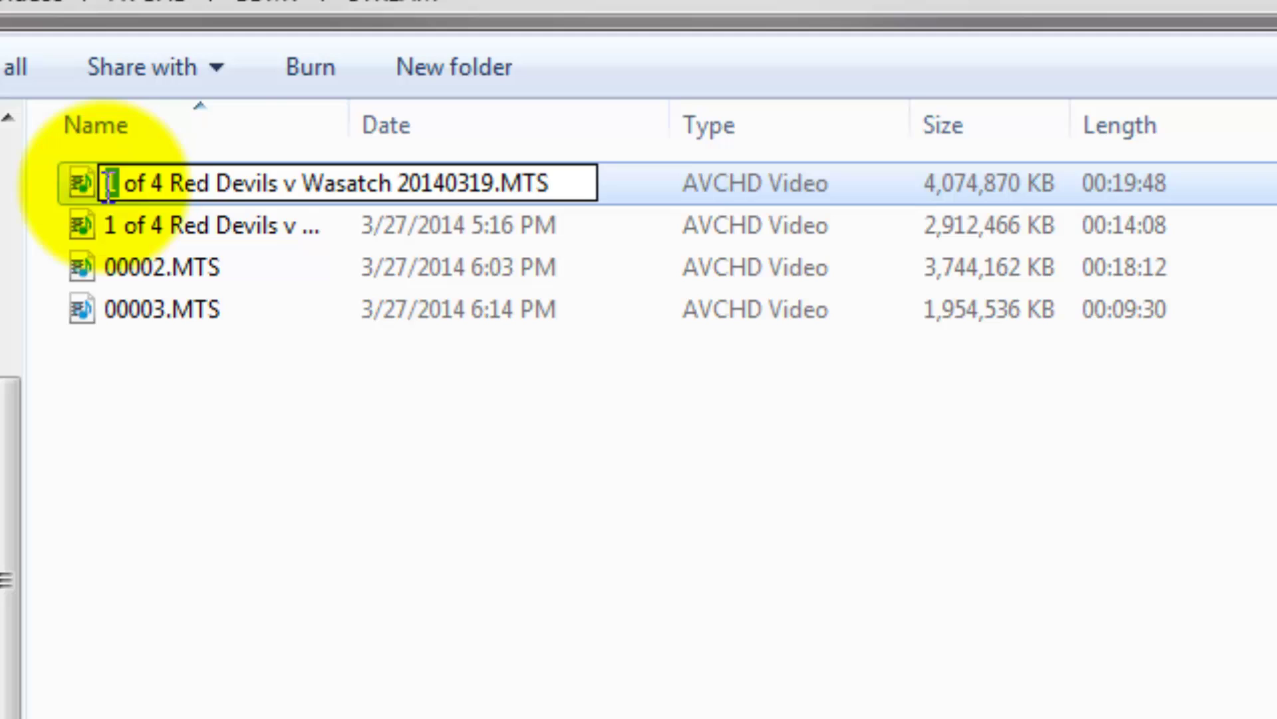
type("2")
left_click(310, 445)
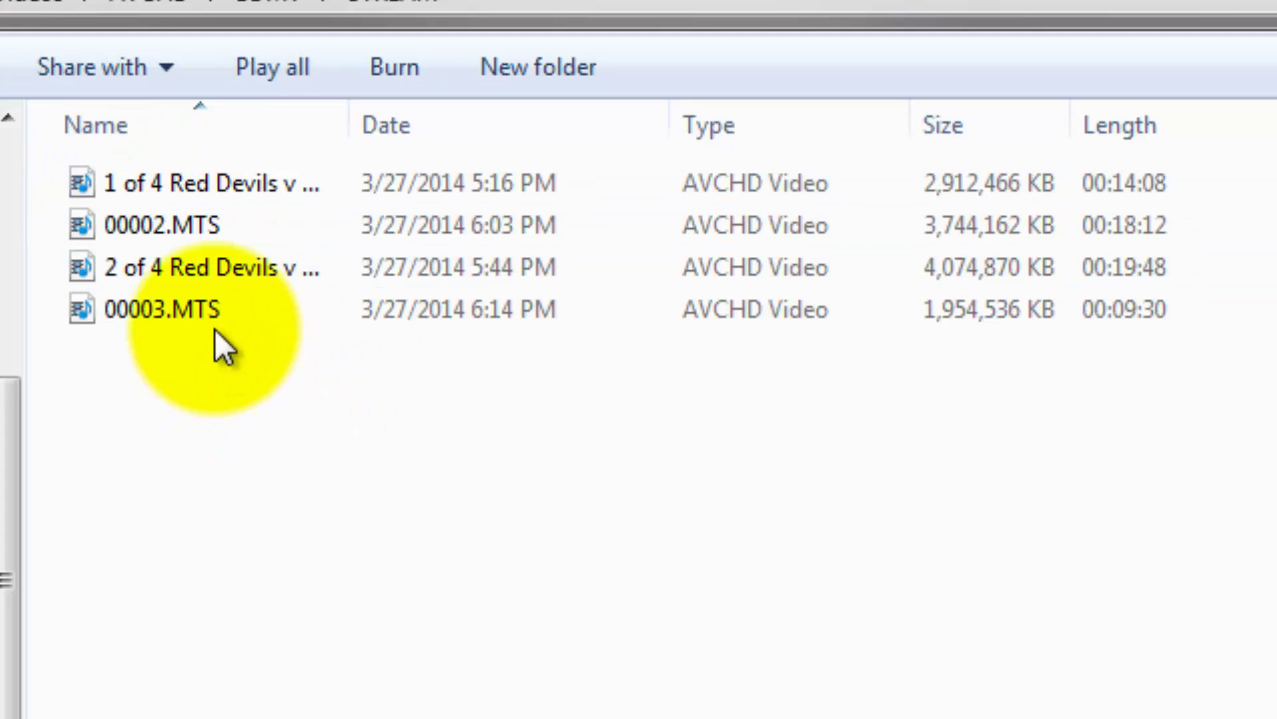
Rename 00002 and 00003.MTS to '3 of 4' and '4 of 4 Red Devils v Wasatch 20140319'.
left_click(153, 227)
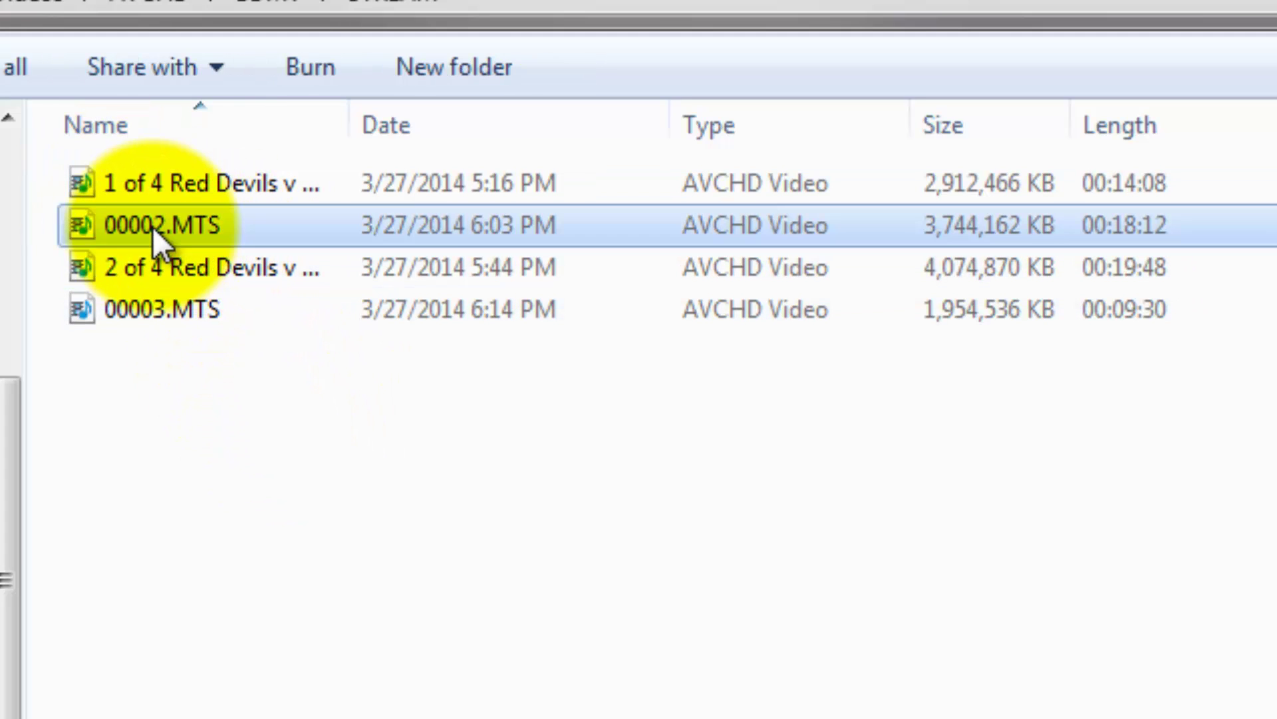
left_click(154, 226)
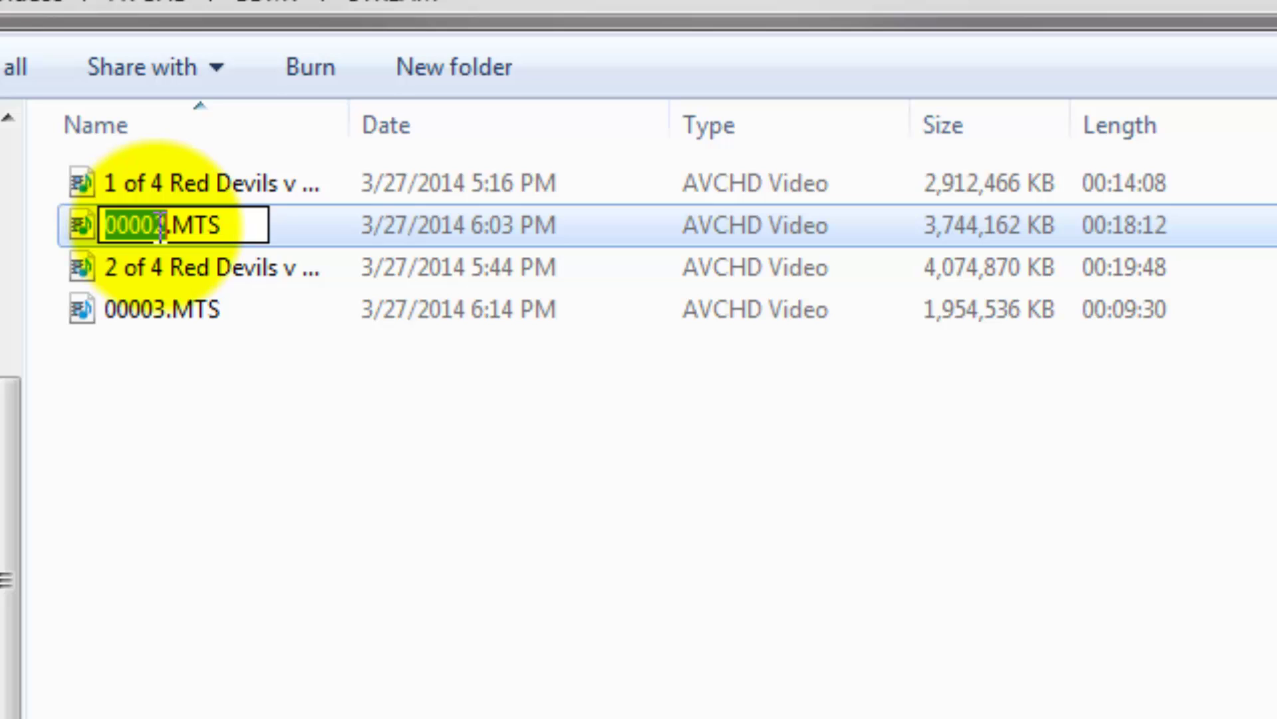
key("ctrl+v")
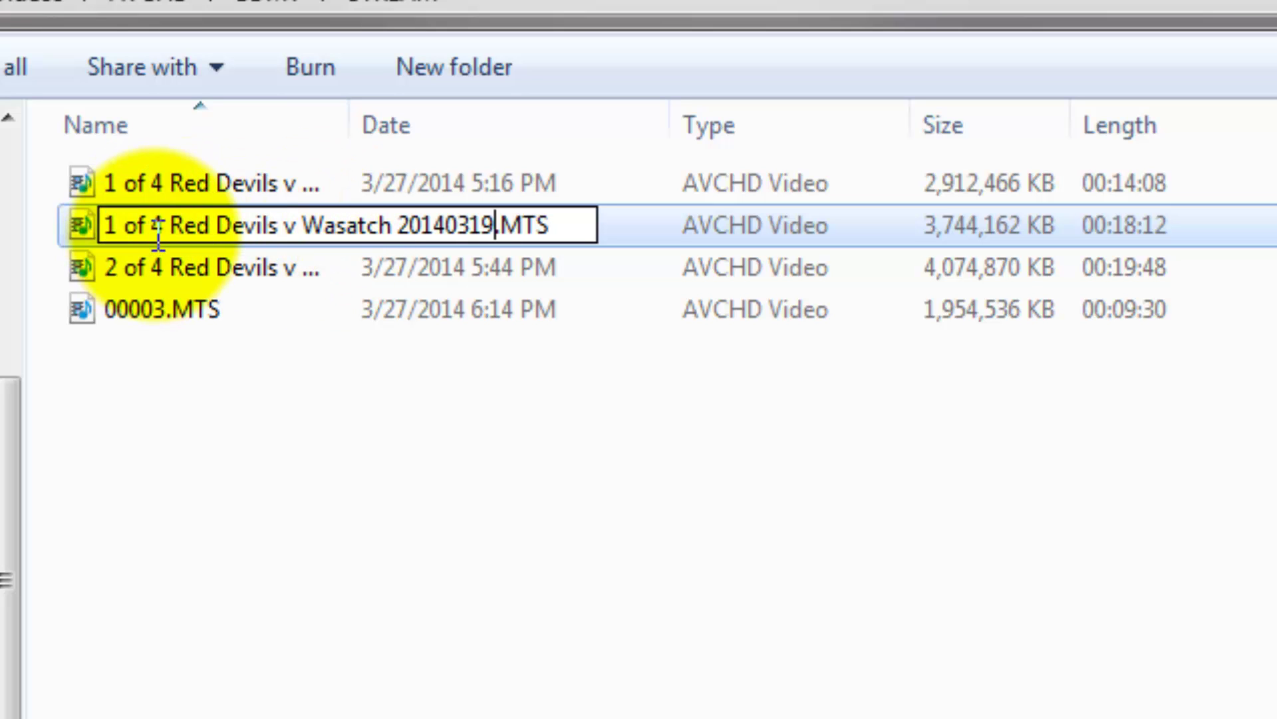
double_click(97, 225)
type("3")
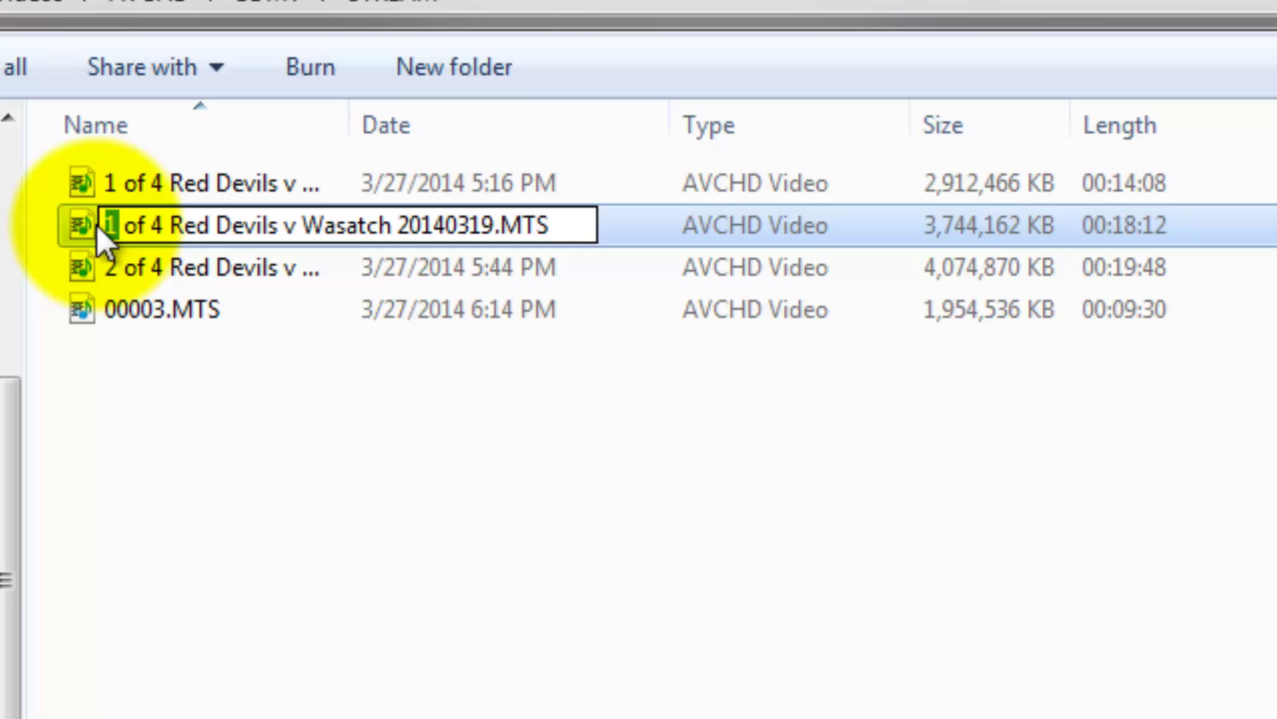
key("Tab")
right_click(131, 253)
key("Escape")
key("Escape")
left_click(159, 266)
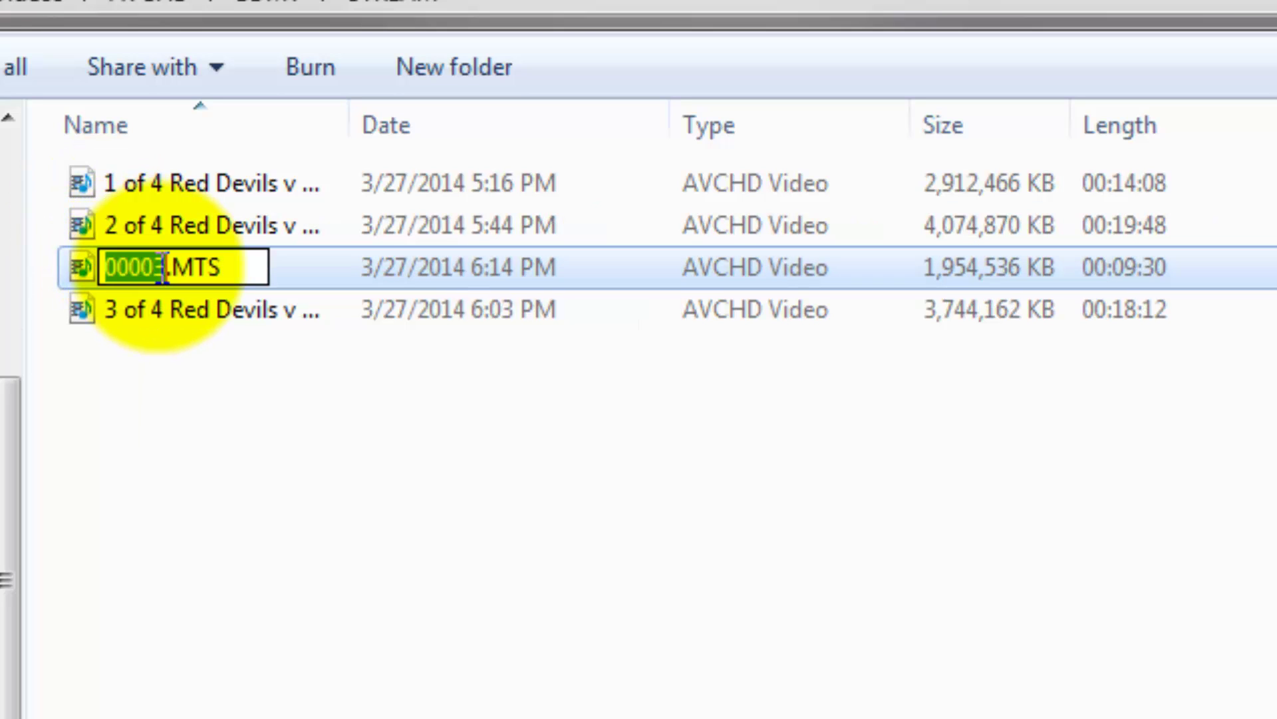
key("ctrl+v")
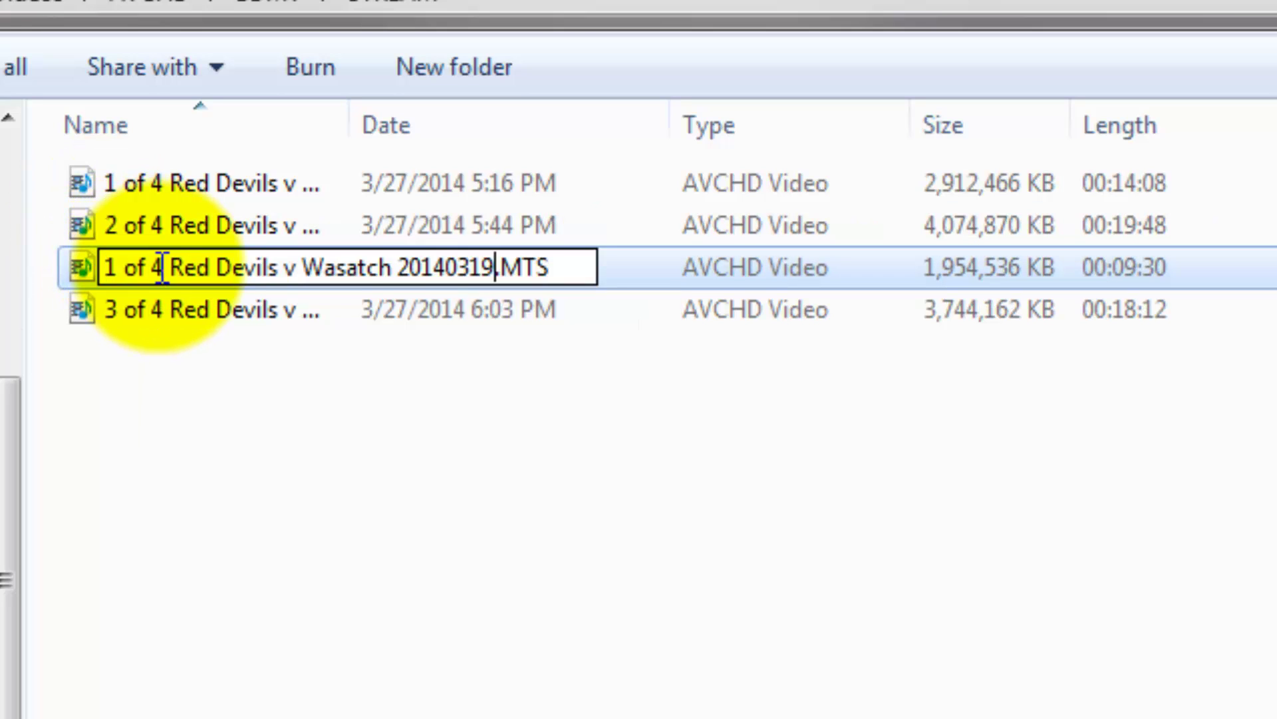
left_click_drag(118, 267, 94, 270)
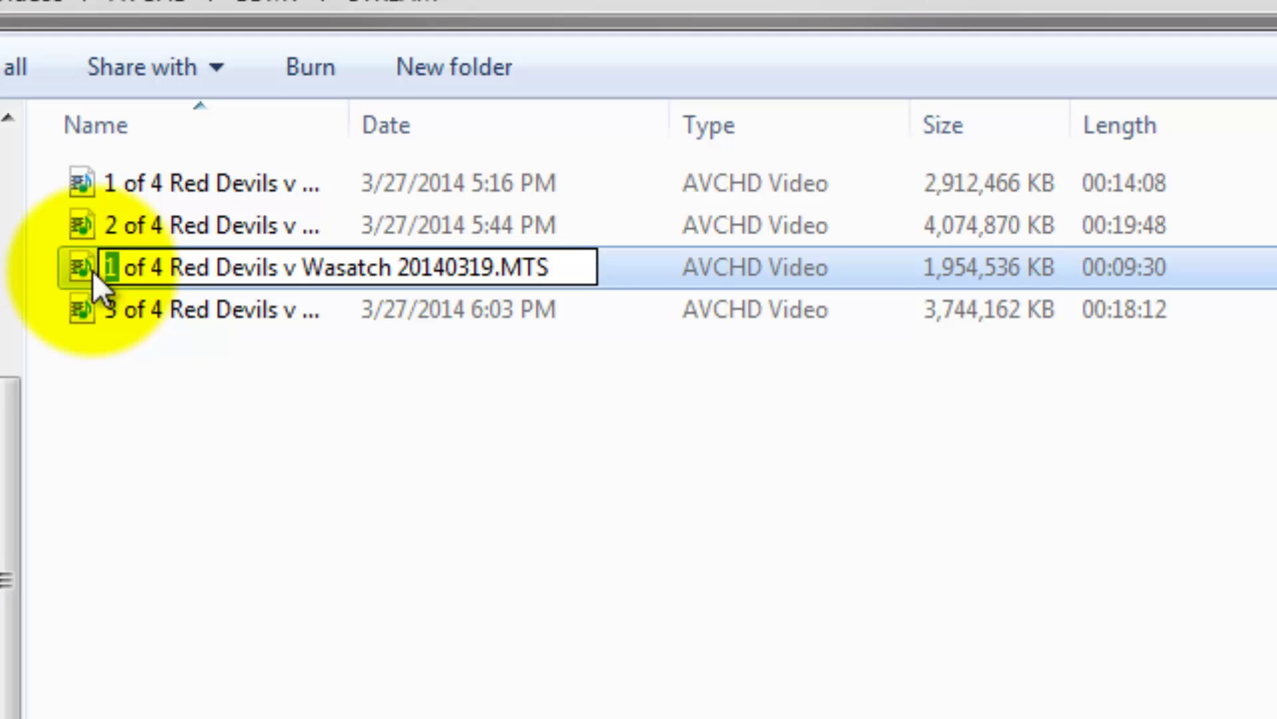
type("4")
left_click(368, 470)
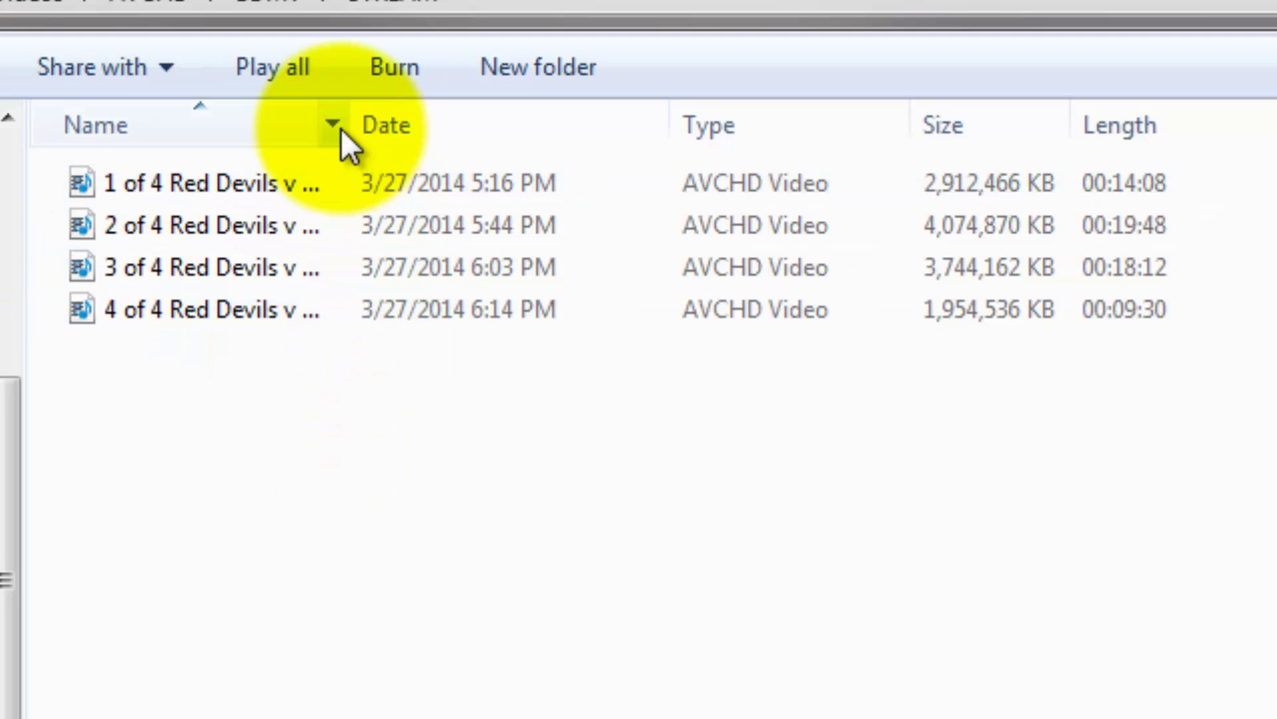
Widen the Name column, then go to YouTube's upload page and open the file picker.
left_click_drag(353, 123, 1042, 62)
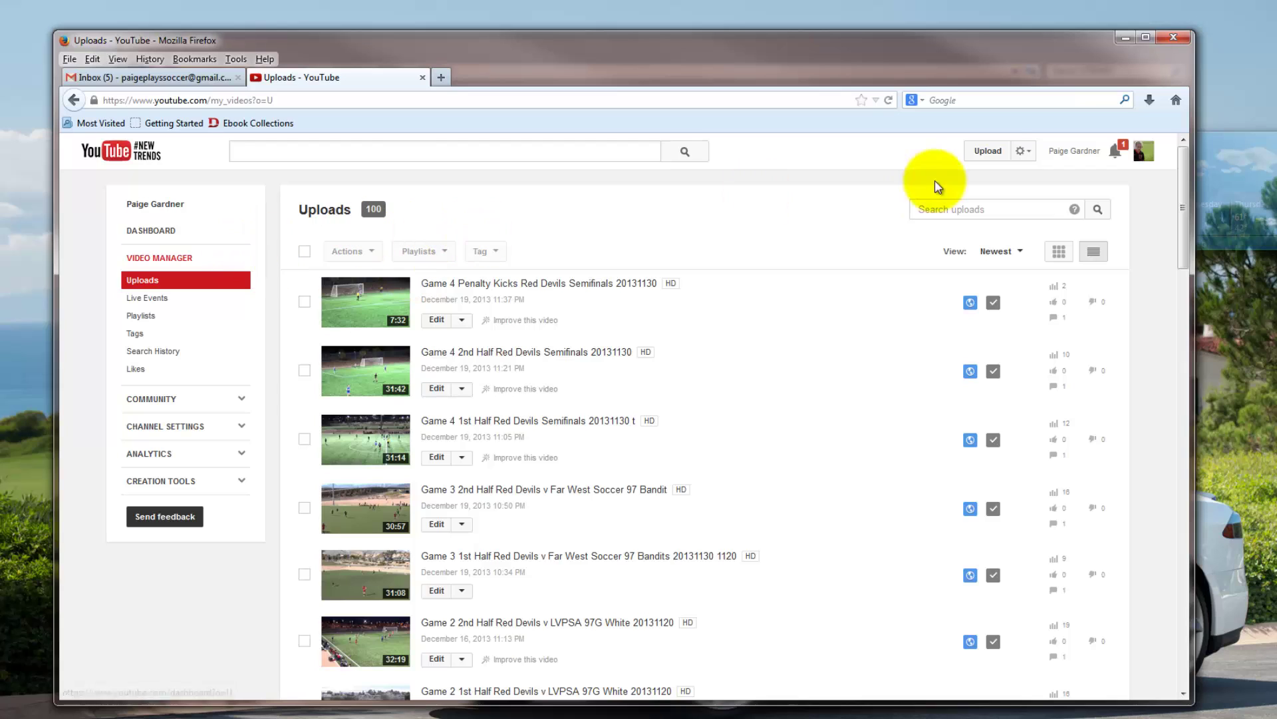
left_click(999, 158)
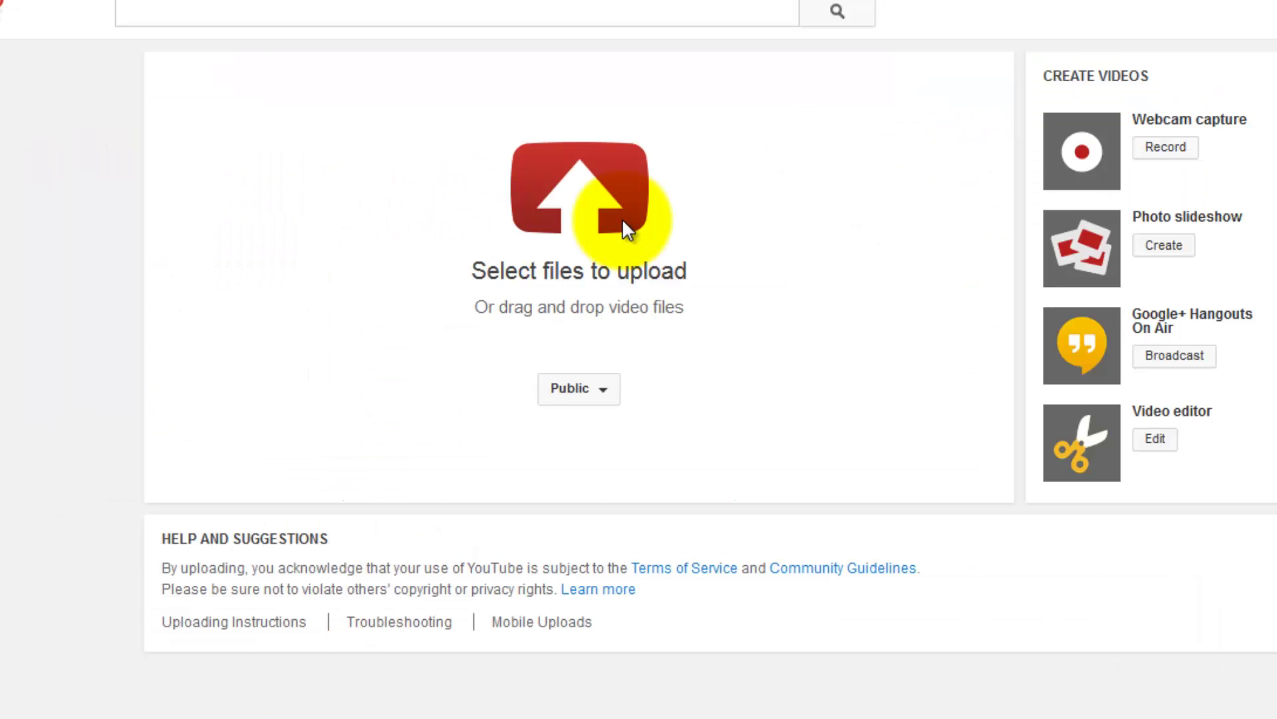
left_click(623, 222)
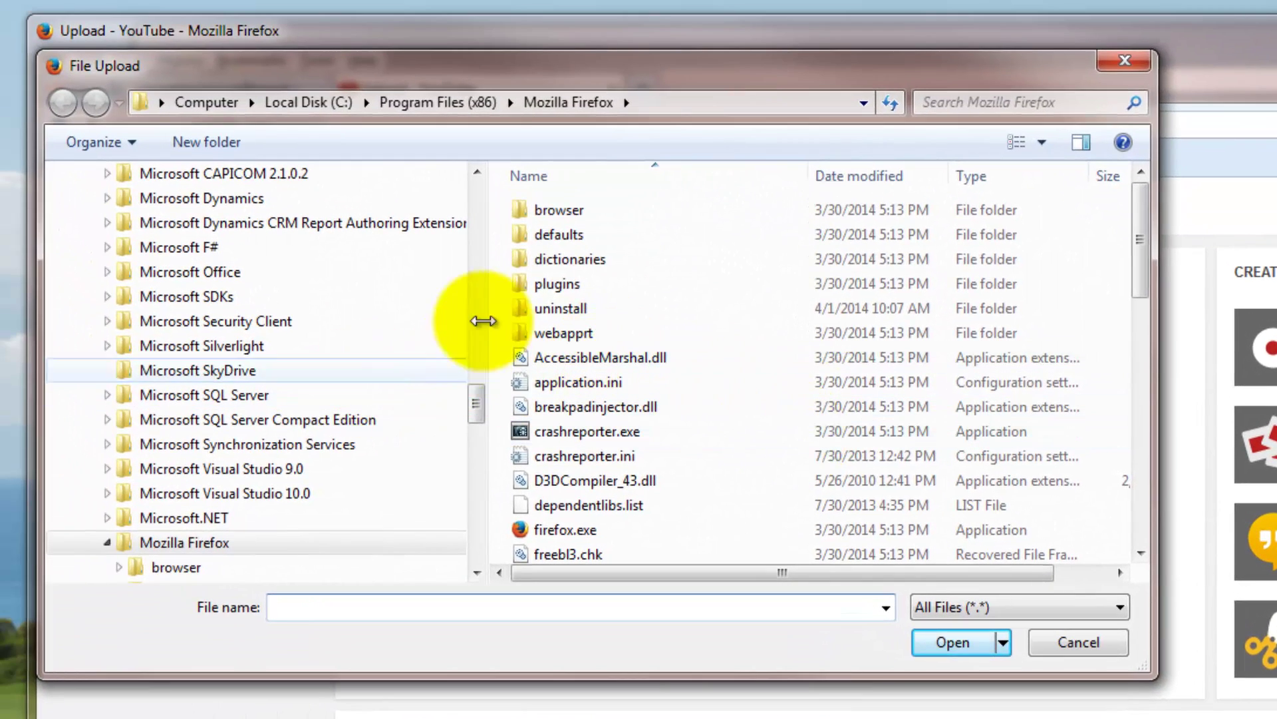
left_click_drag(472, 406, 477, 213)
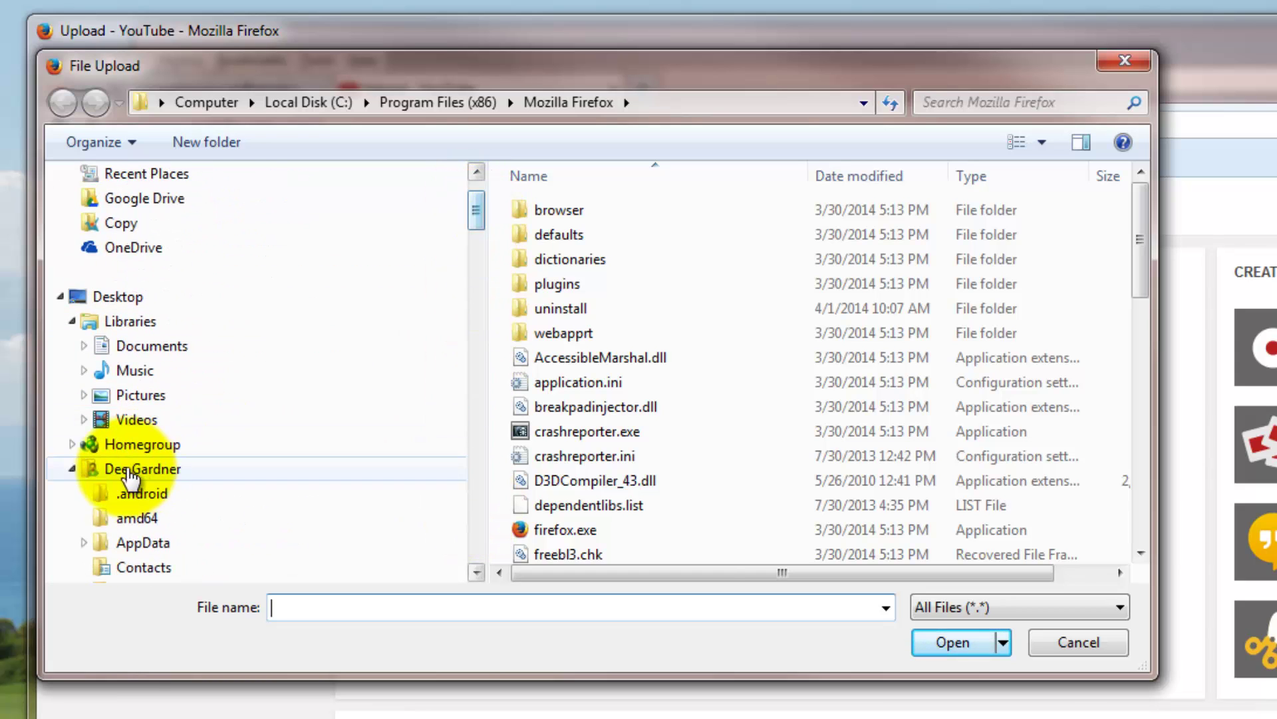
Navigate Videos > AVCHD > BDMV > STREAM and select all four Red Devils clips.
left_click(130, 420)
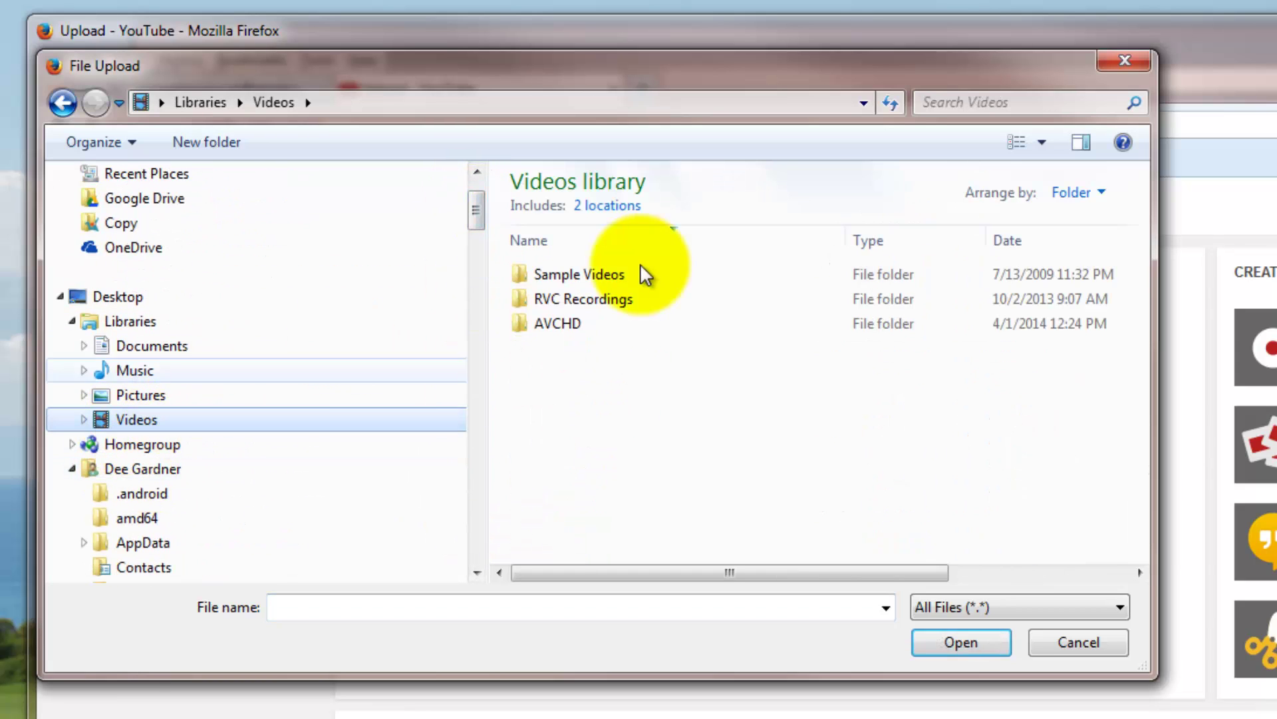
double_click(569, 321)
double_click(569, 274)
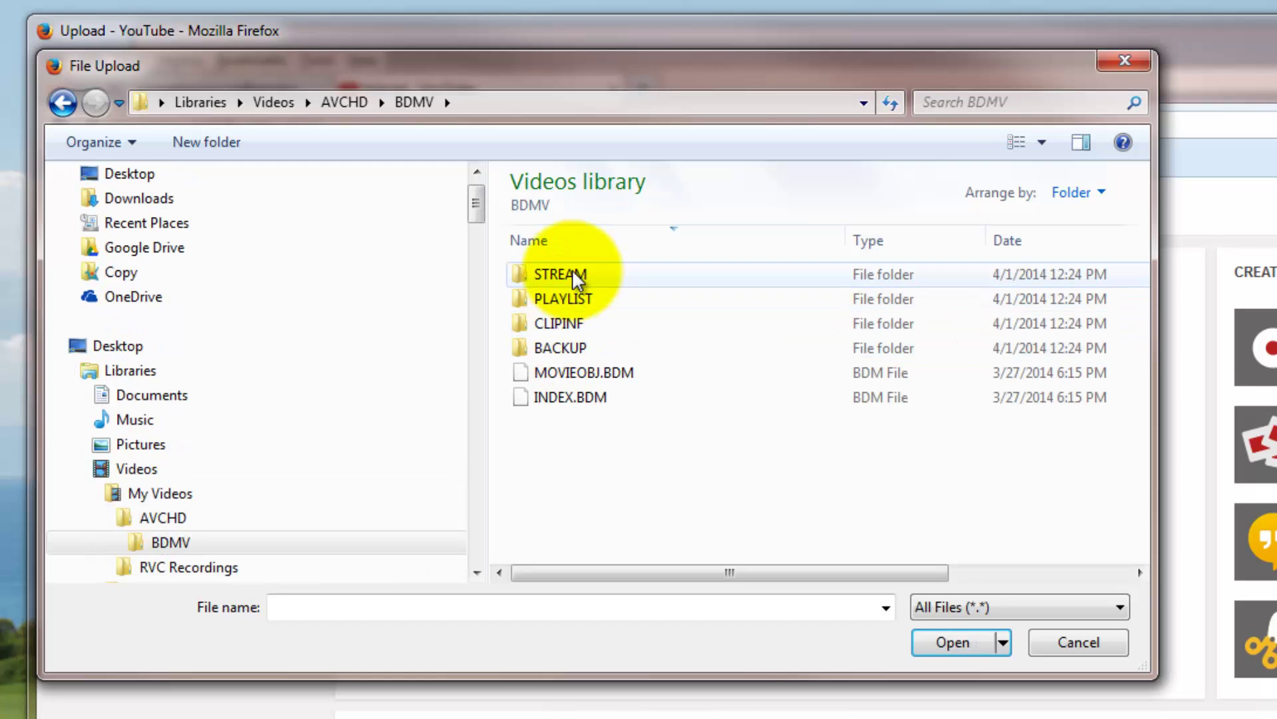
double_click(572, 273)
left_click(588, 273)
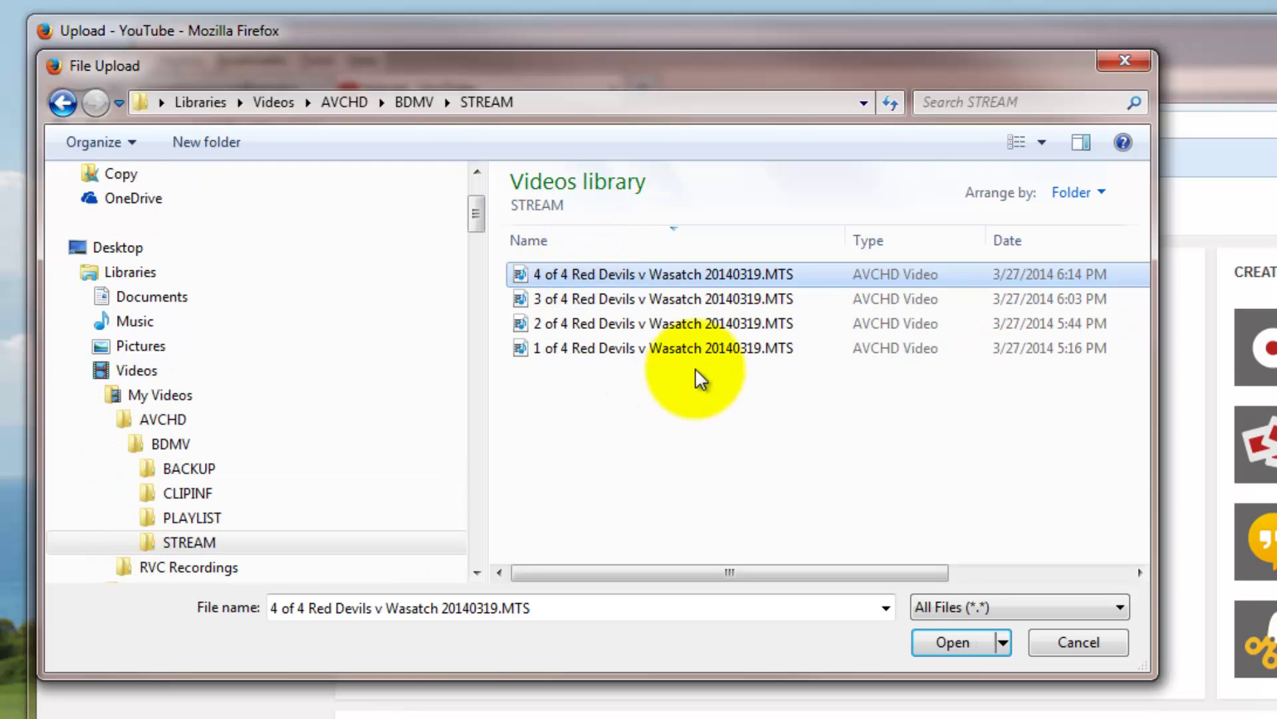
left_click(754, 344, "shift")
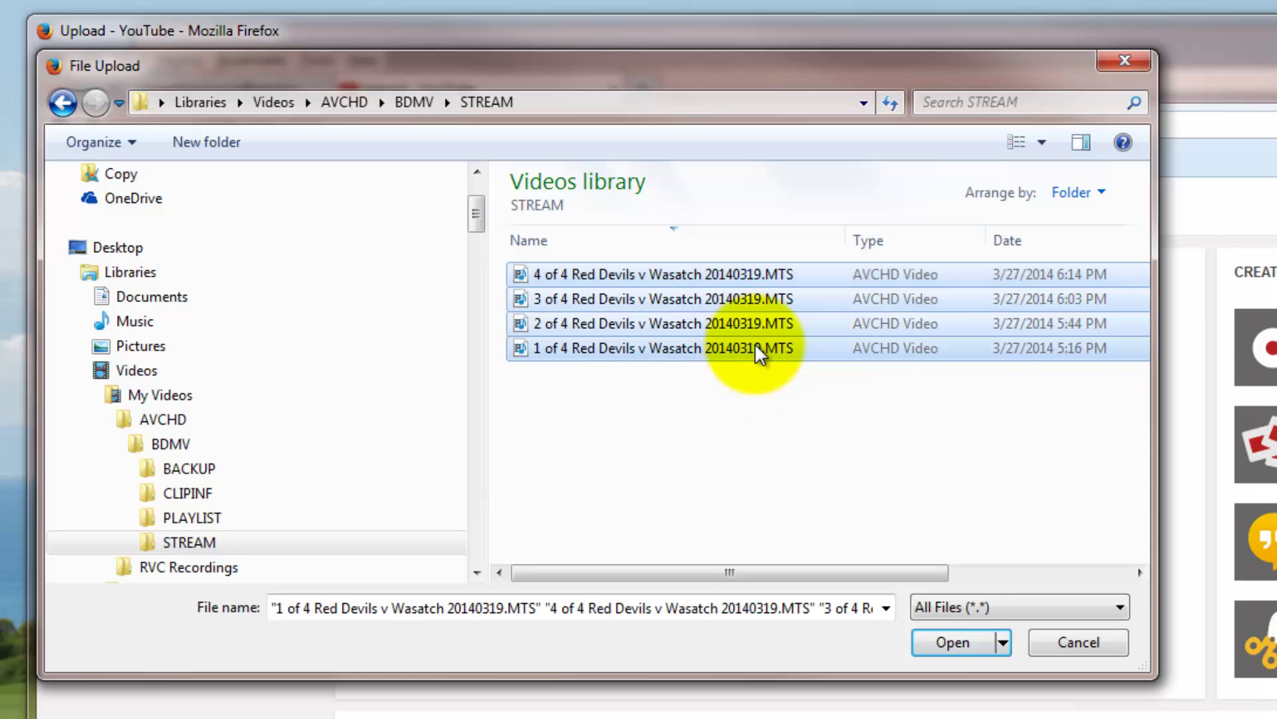
Start the upload and append '- 4 to 1' to the 4 of 4 video's title.
left_click(964, 641)
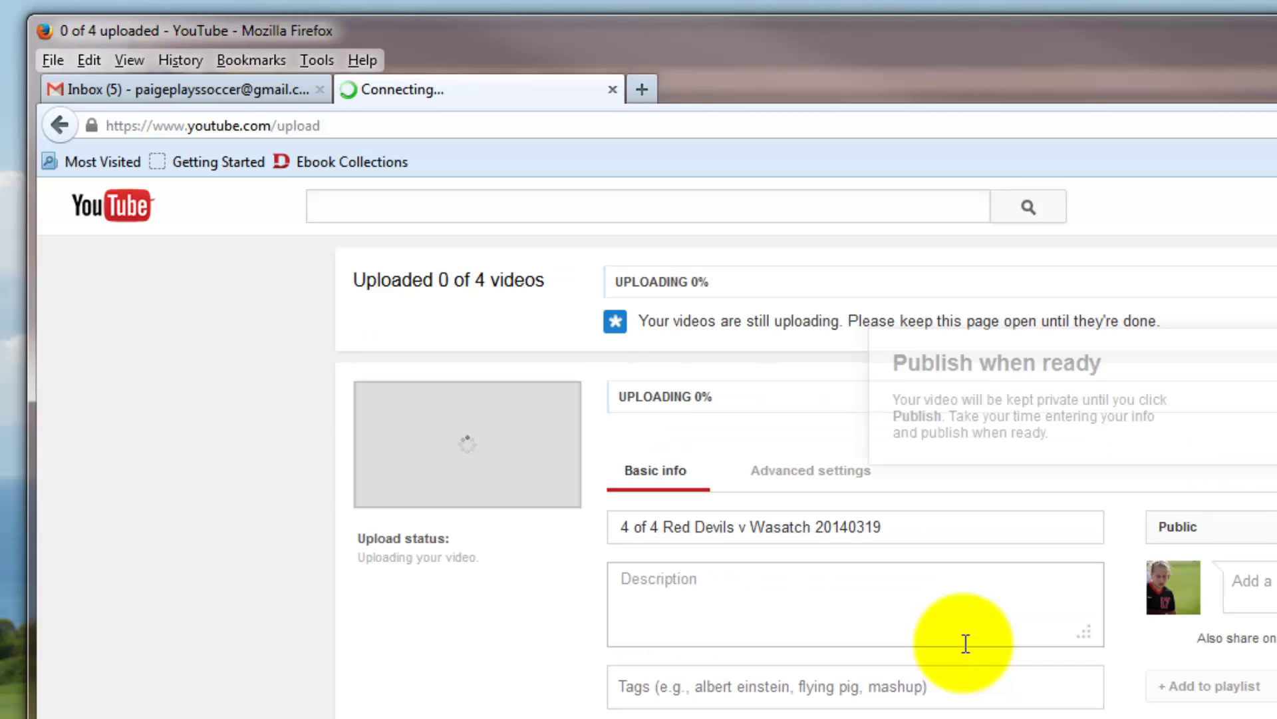
left_click_drag(927, 527, 560, 528)
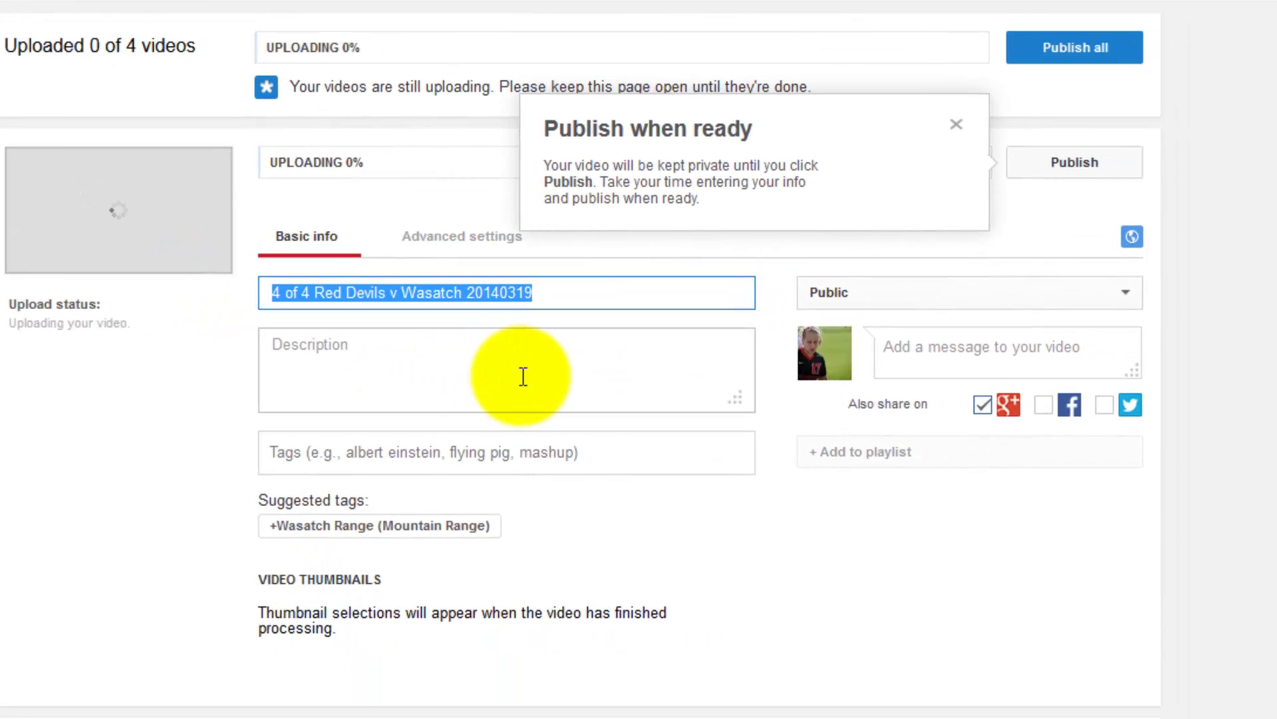
left_click(592, 289)
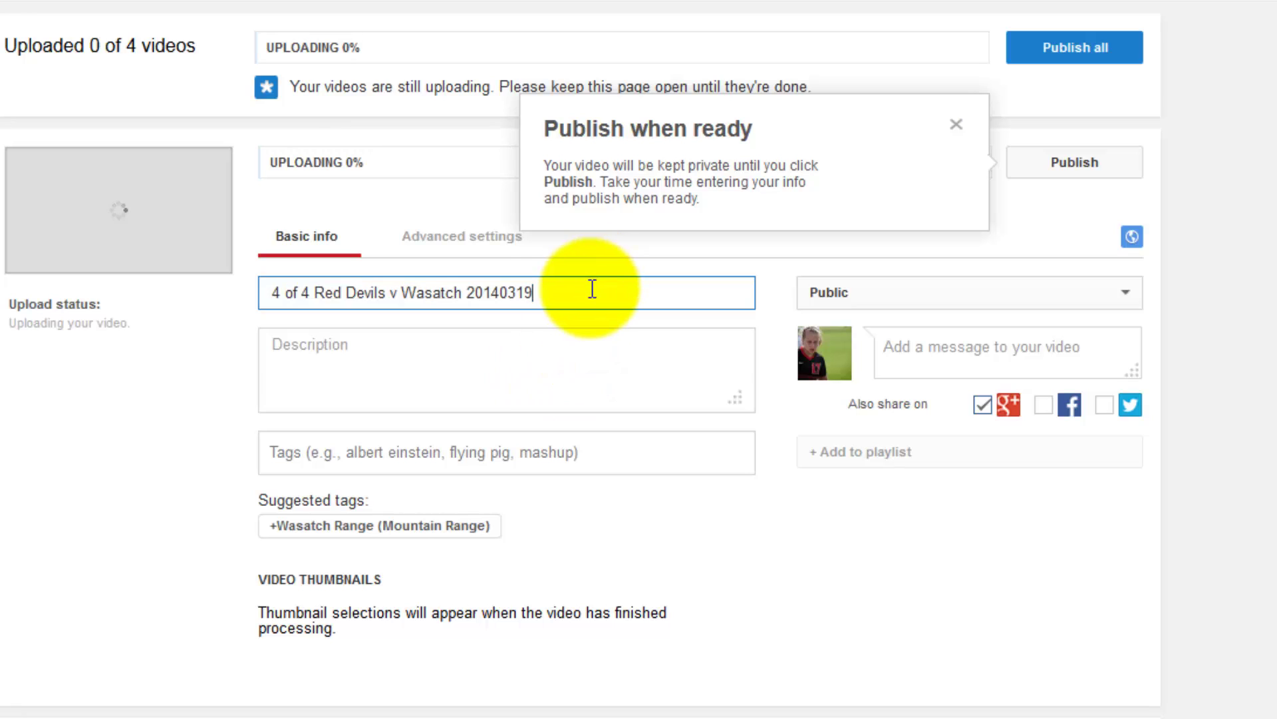
type("- ")
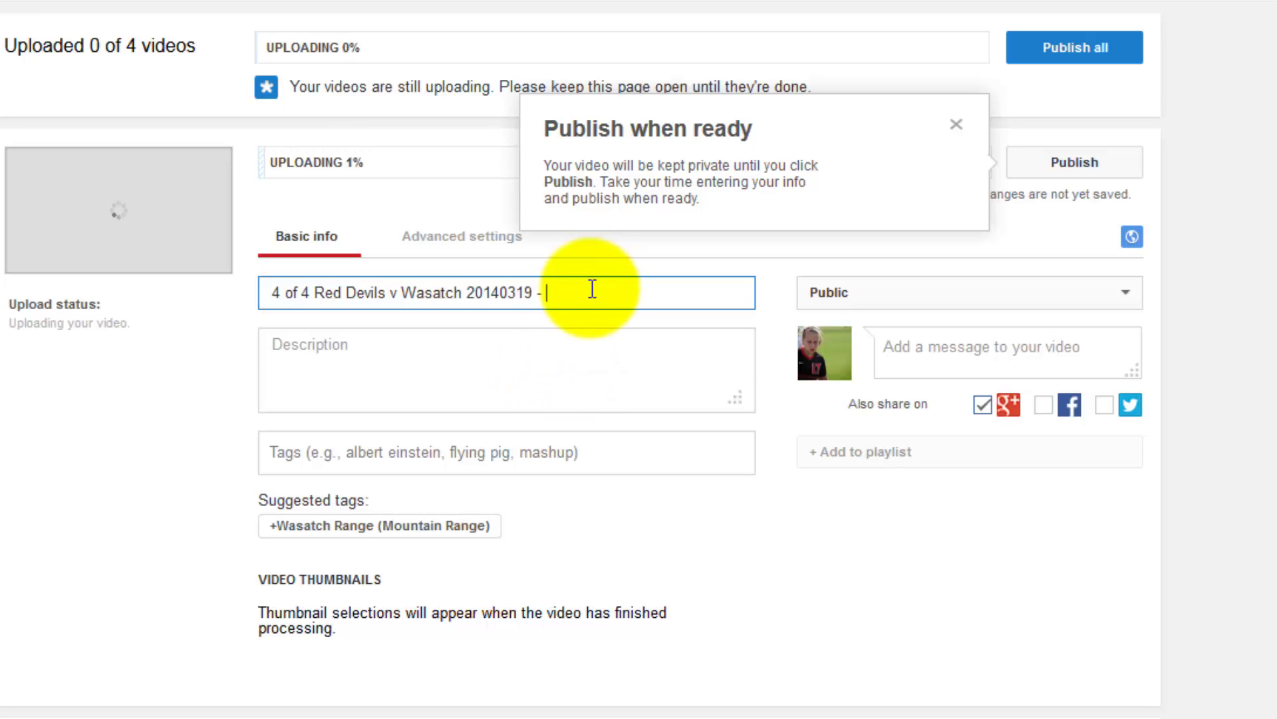
type("4 to 1")
left_click_drag(585, 289, 546, 288)
key("ctrl+c")
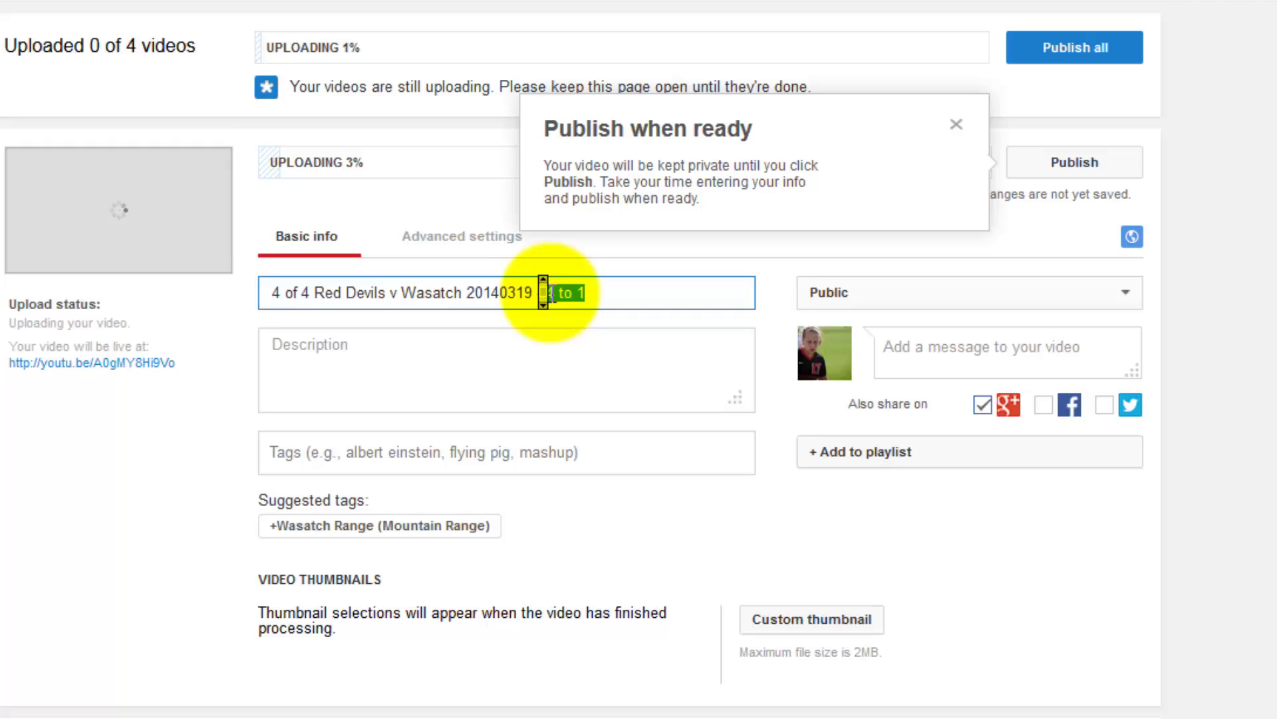
scroll(550, 291, "down", 4)
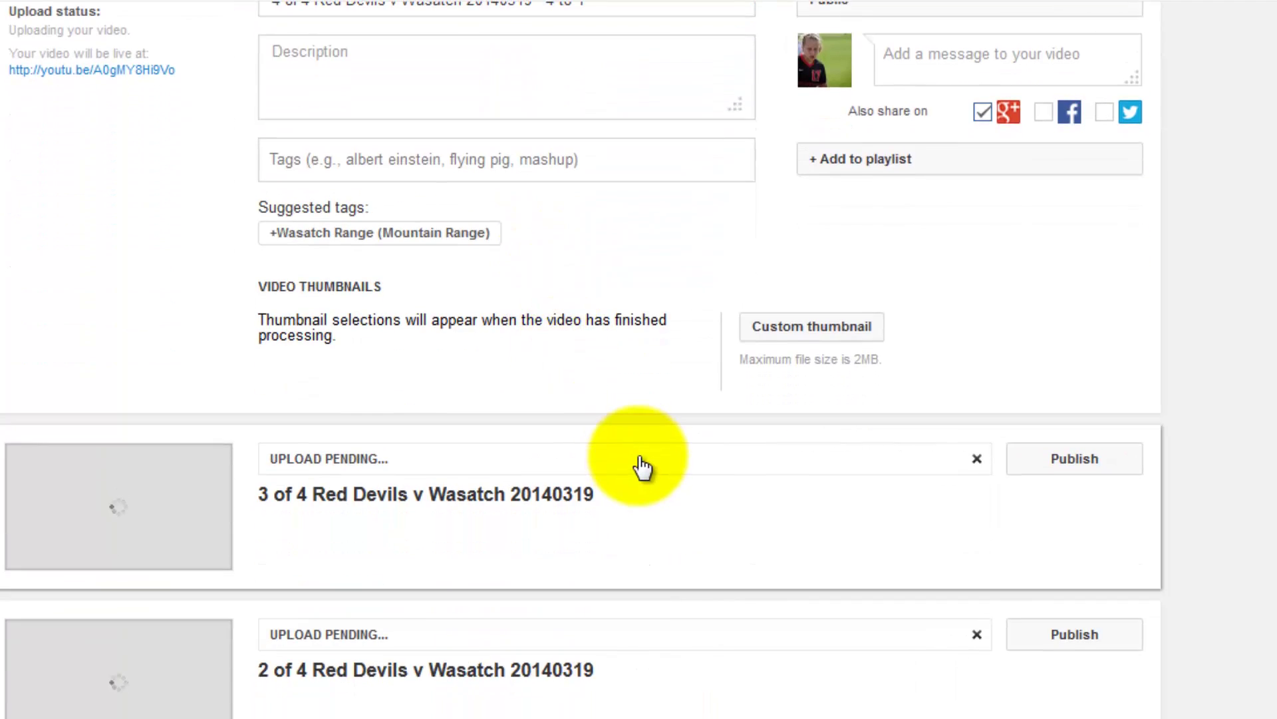
Add '- 4 to 1' to the 3 of 4 video's title.
left_click(643, 494)
left_click(592, 588)
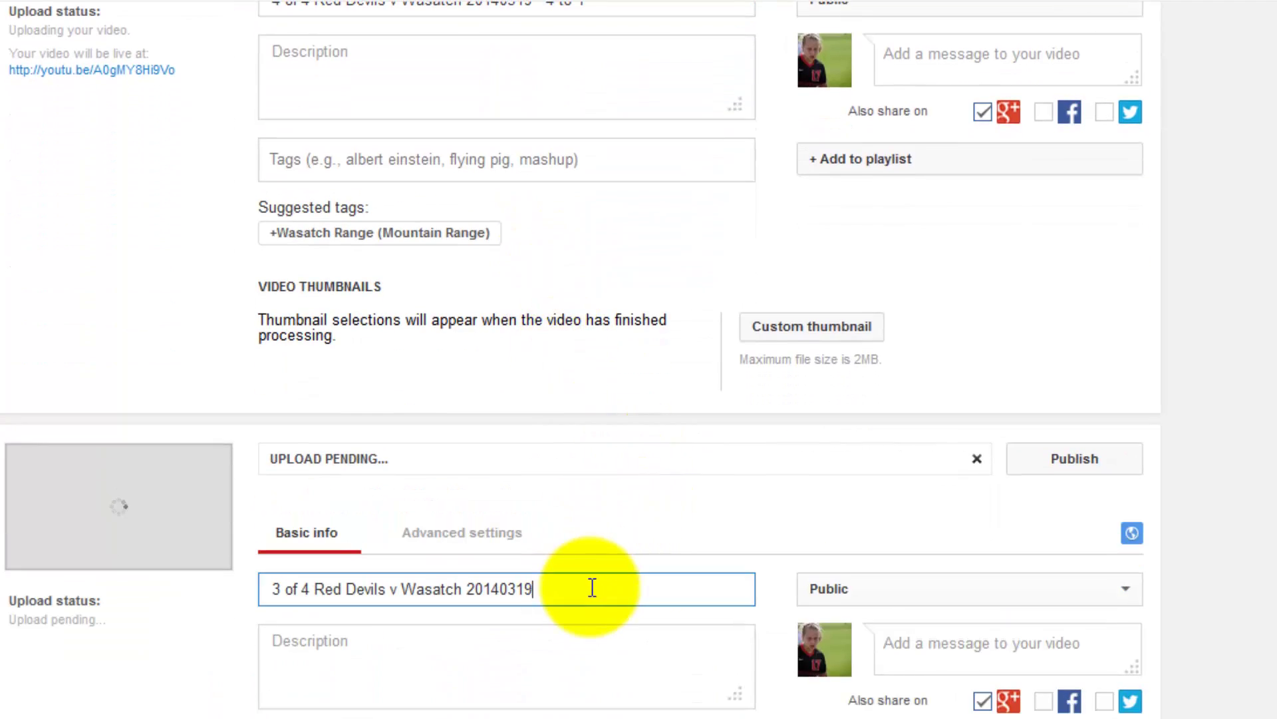
key("ctrl+v")
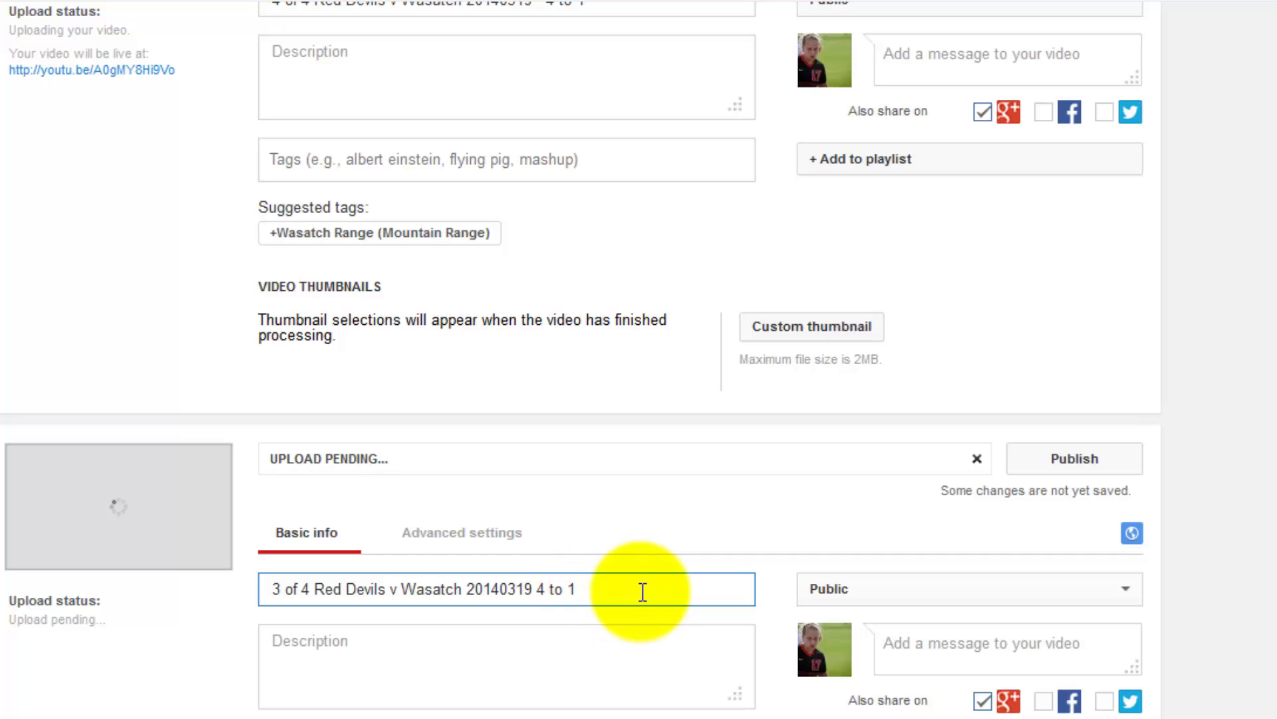
scroll(642, 599, "up", 4)
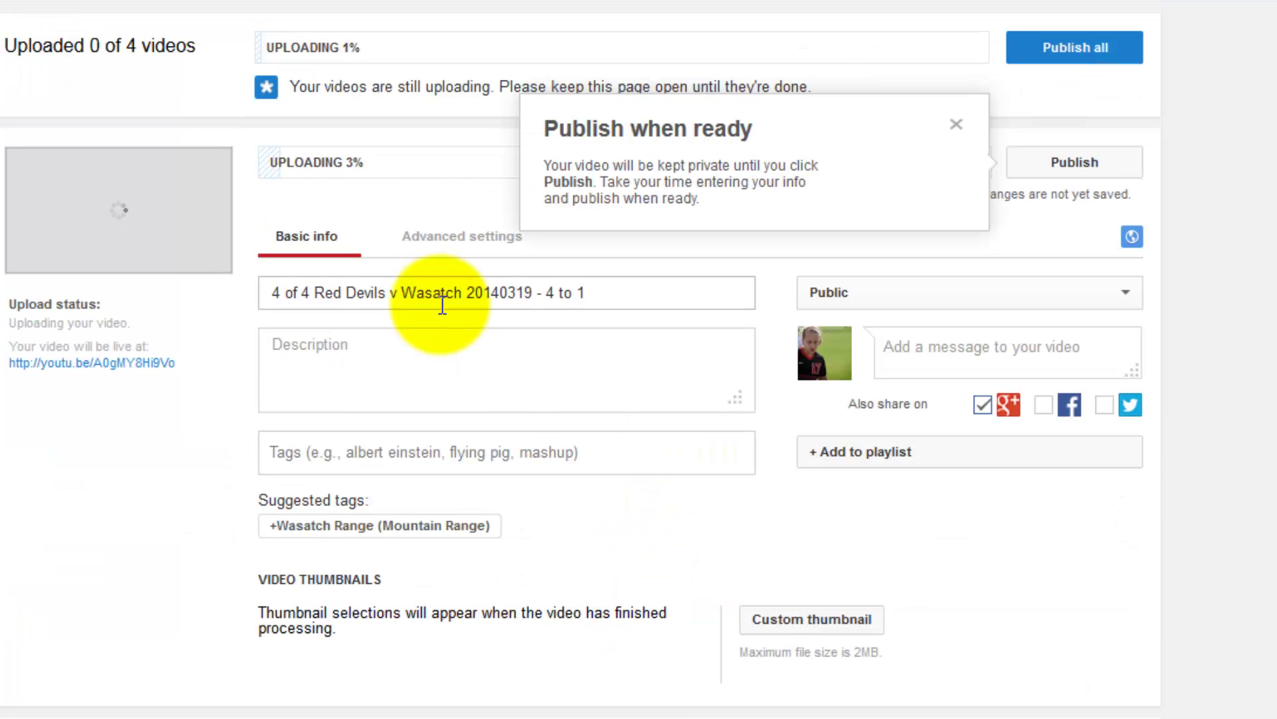
left_click(956, 124)
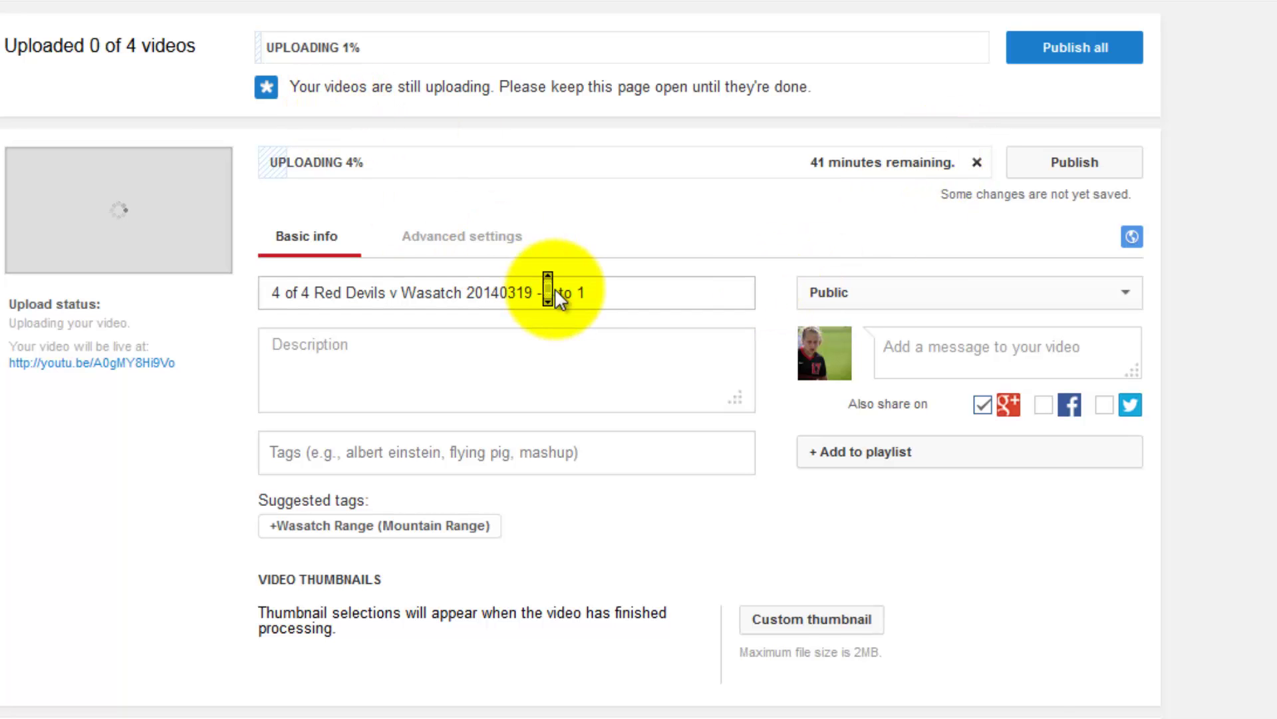
scroll(555, 290, "down", 8)
scroll(556, 289, "down", 3)
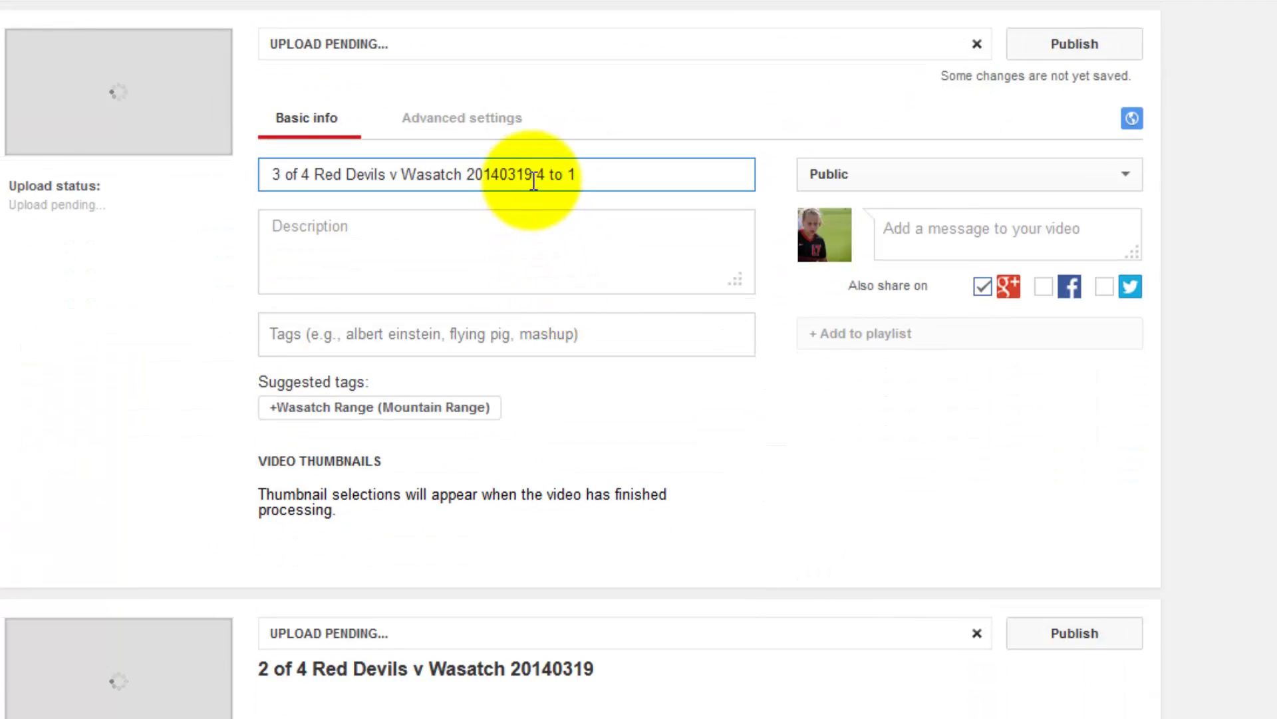
left_click(535, 176)
type("-")
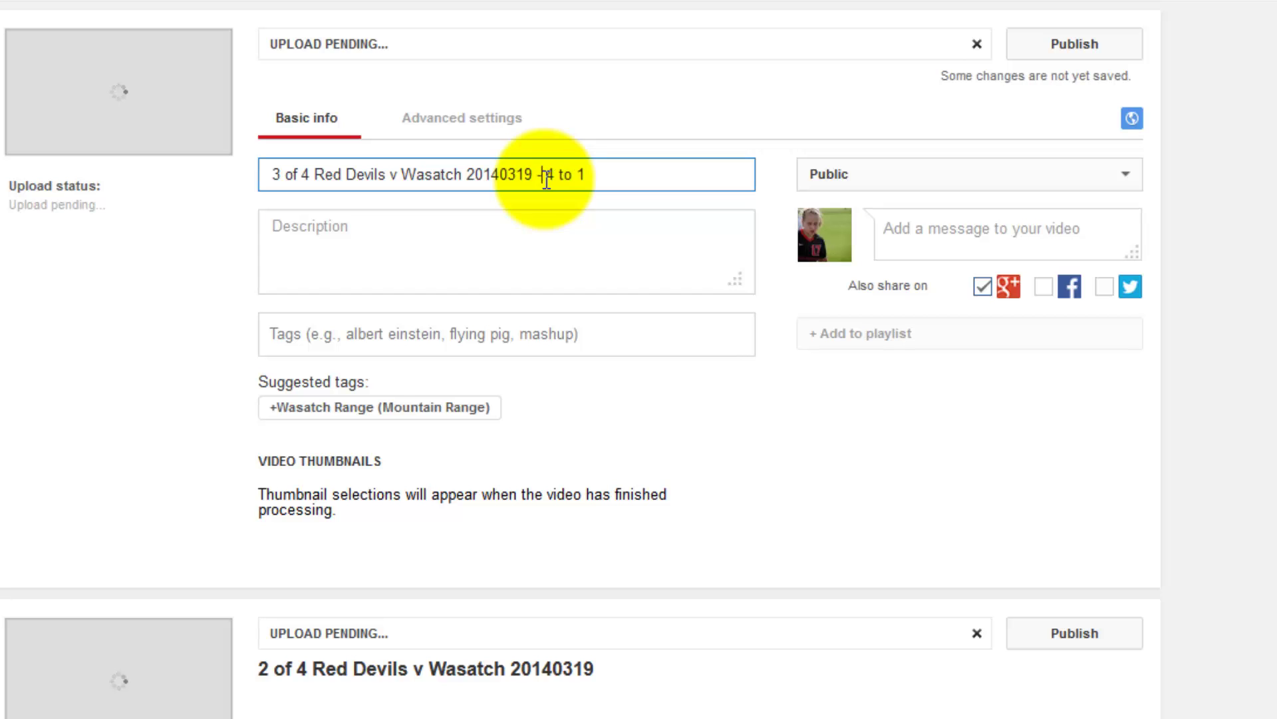
scroll(690, 282, "down", 5)
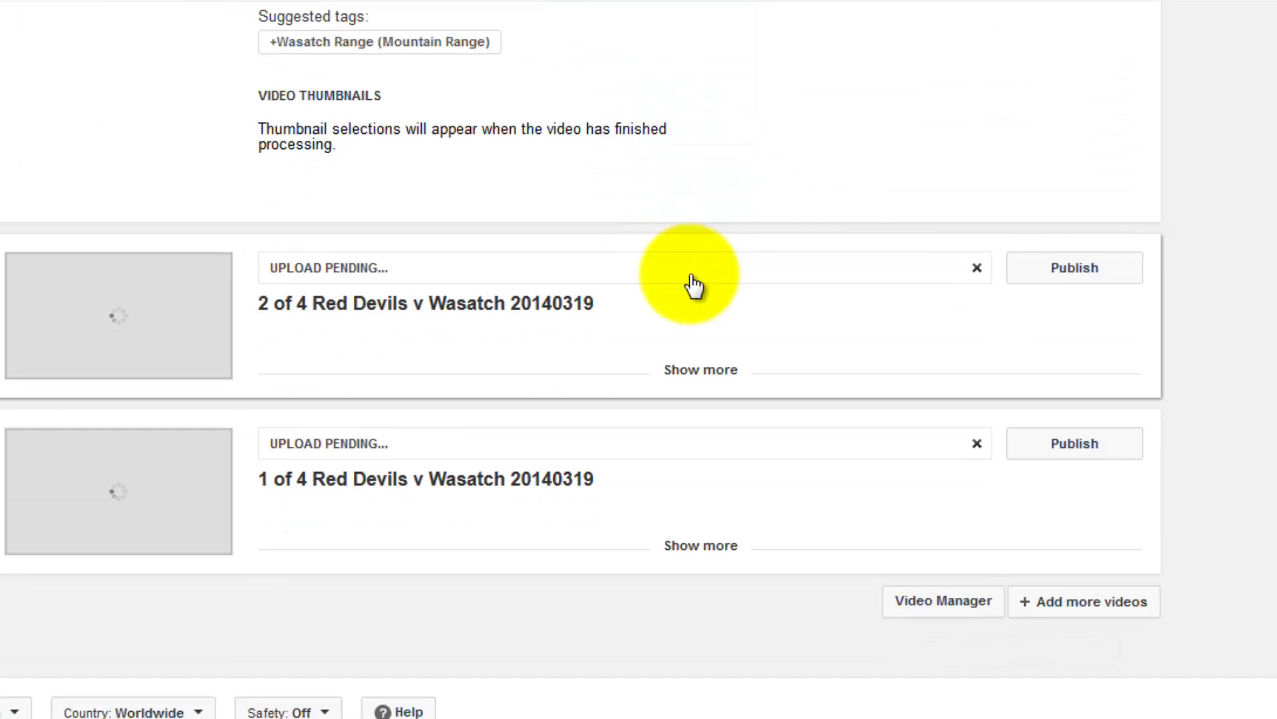
End the 2 of 4 video's title with '- 4 to 1 Partial' and copy that text.
left_click(674, 306)
left_click(599, 398)
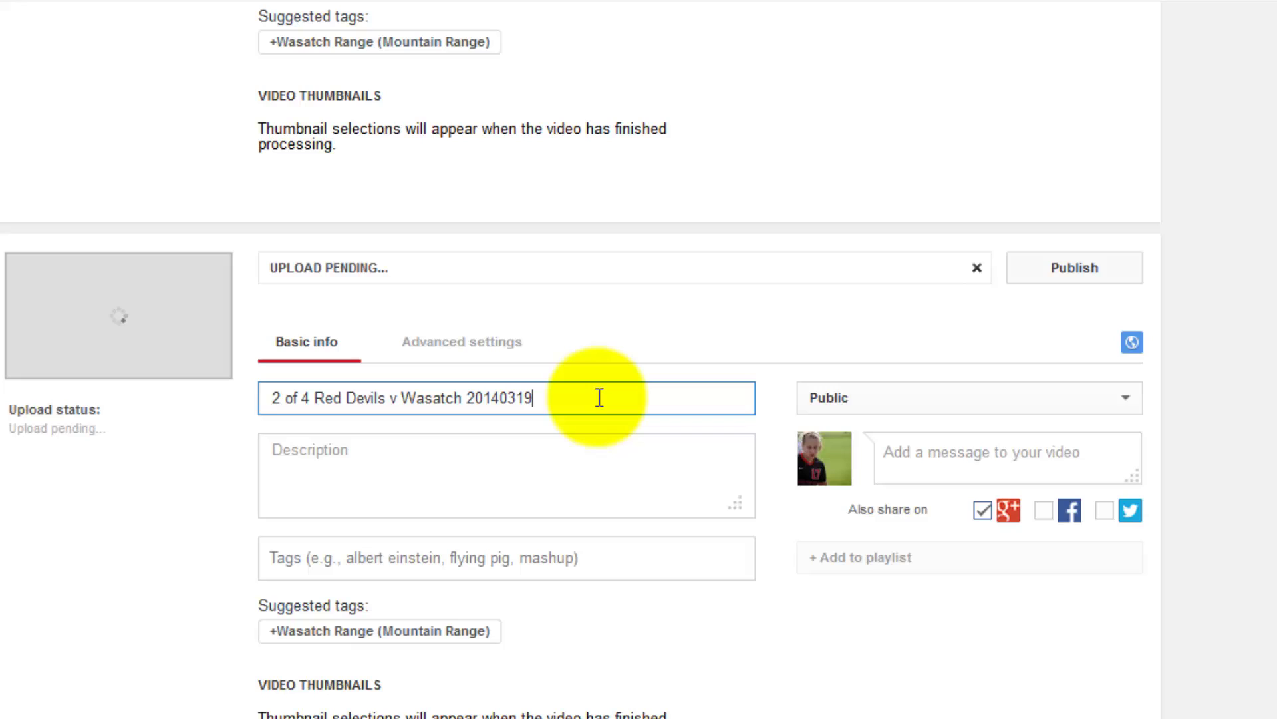
type("4 to 1")
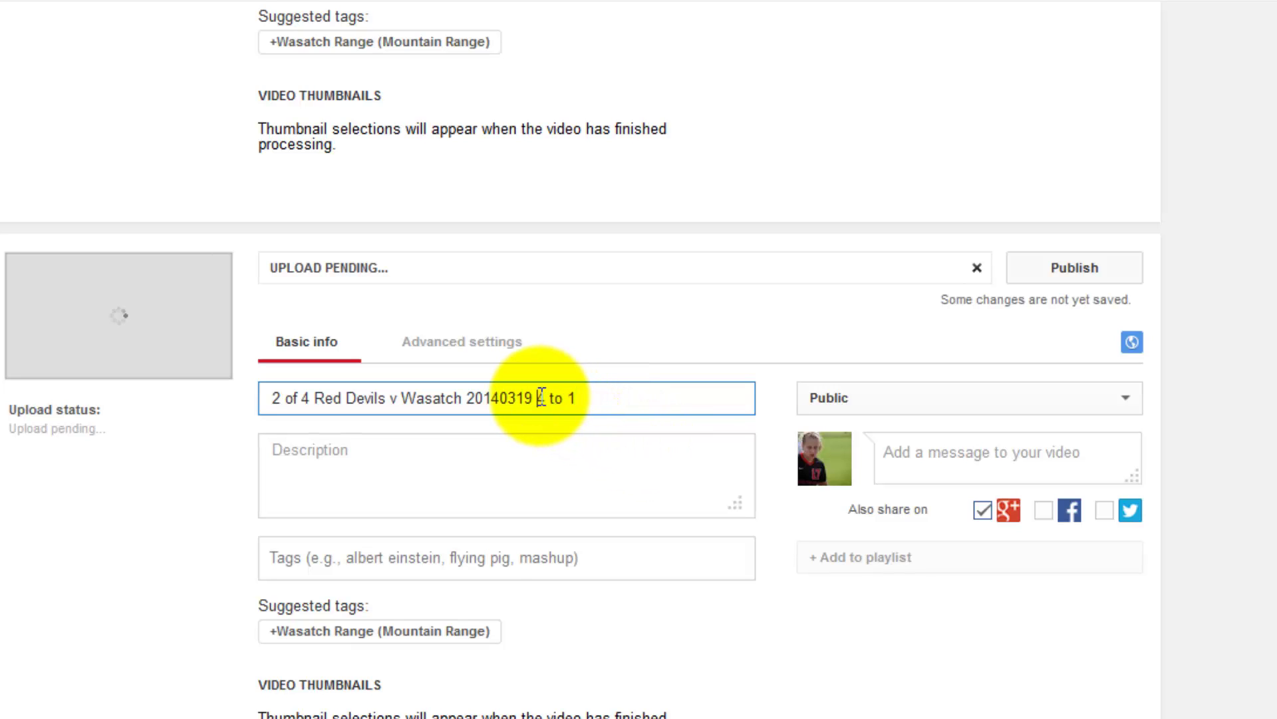
left_click(540, 397)
type("- 4 to 1 ")
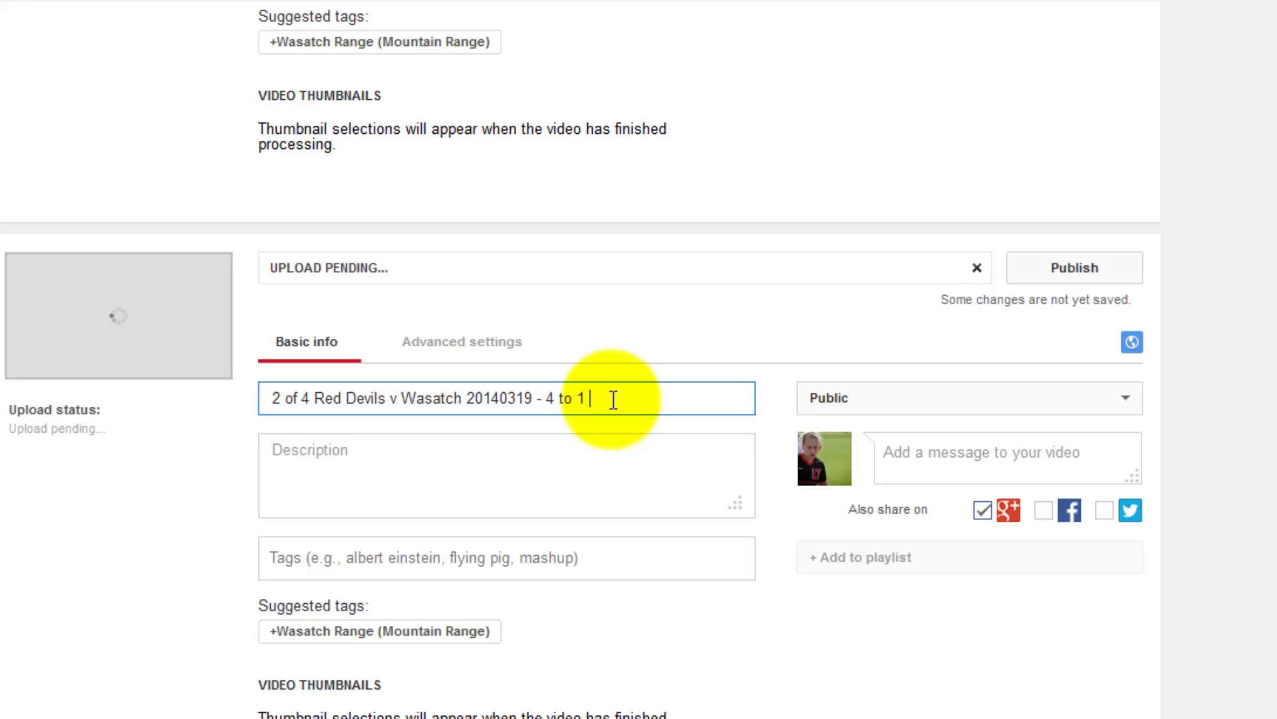
type("Partial")
double_click(607, 393)
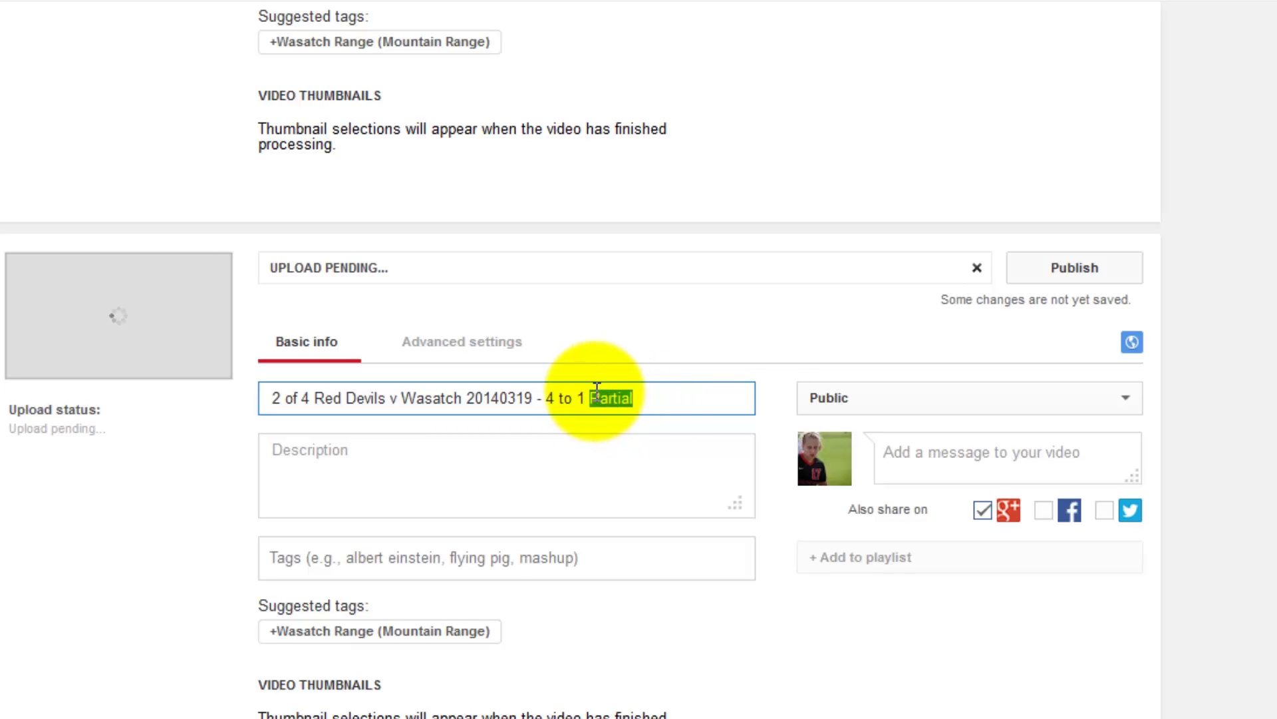
left_click_drag(640, 399, 552, 391)
key("ctrl+c")
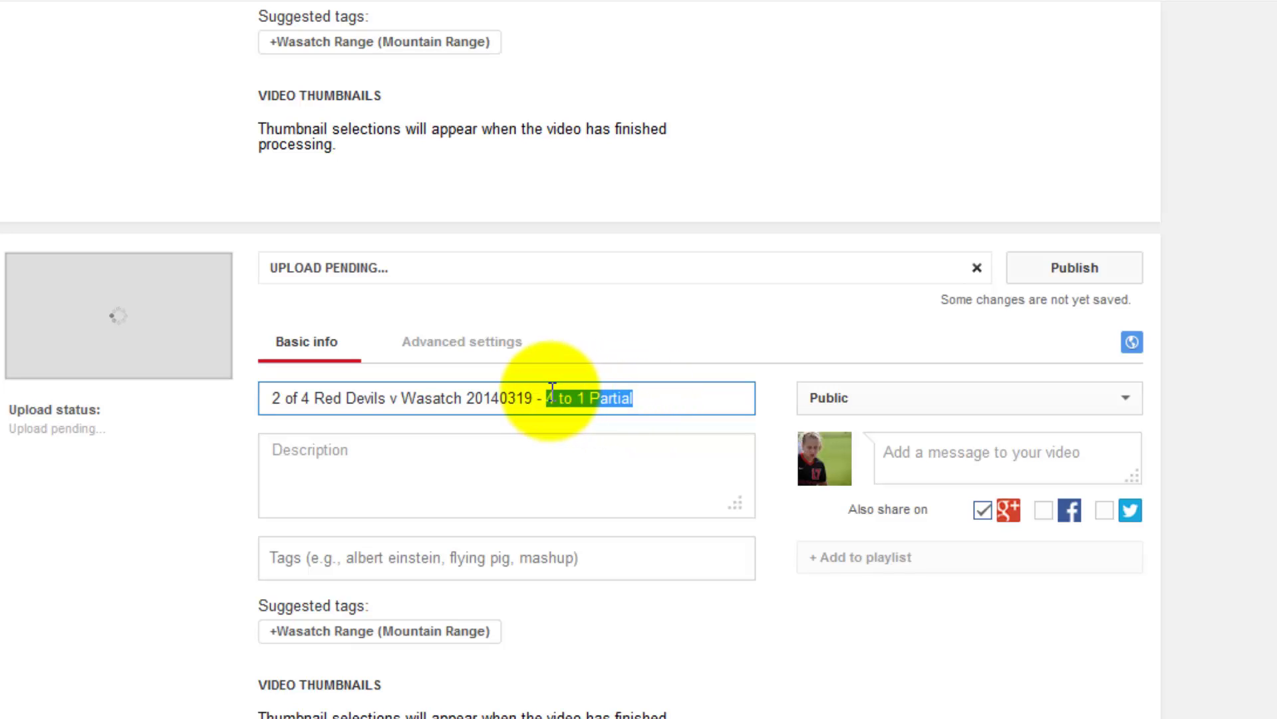
scroll(552, 393, "down", 5)
Paste '4 to 1 Partial' into the 1 of 4 video's title.
left_click(611, 566)
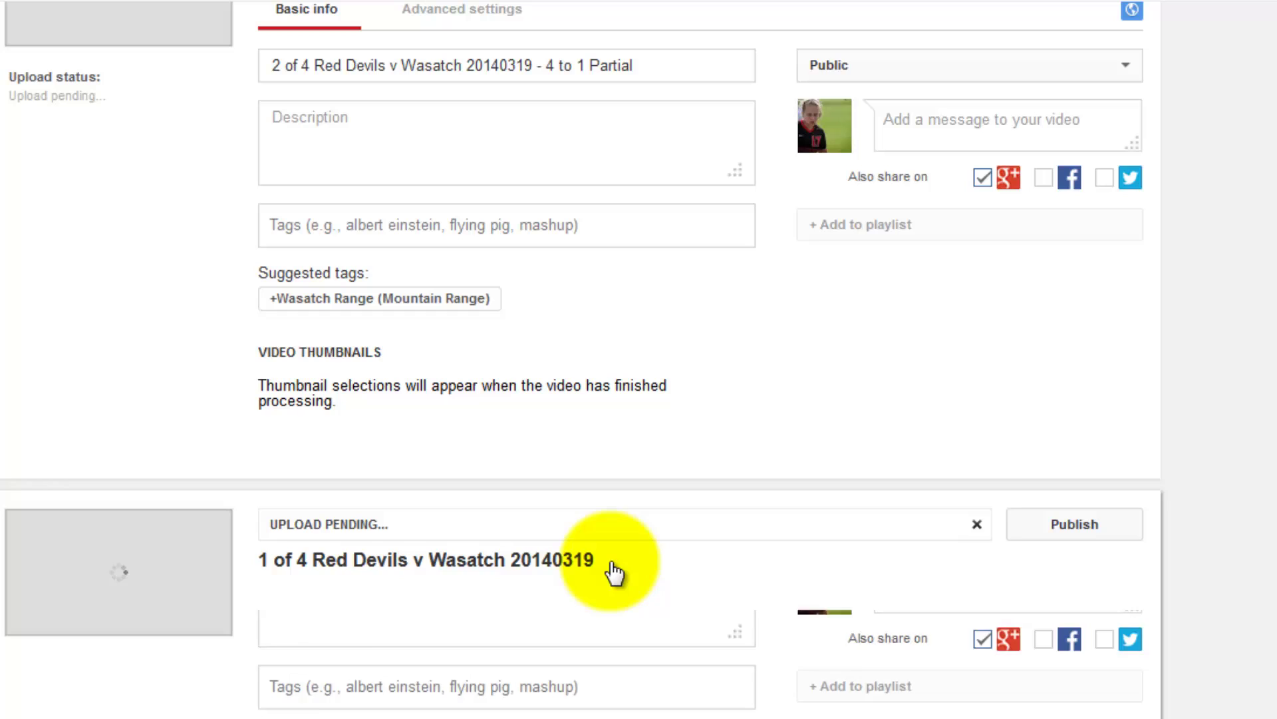
left_click(613, 651)
key("ctrl+v")
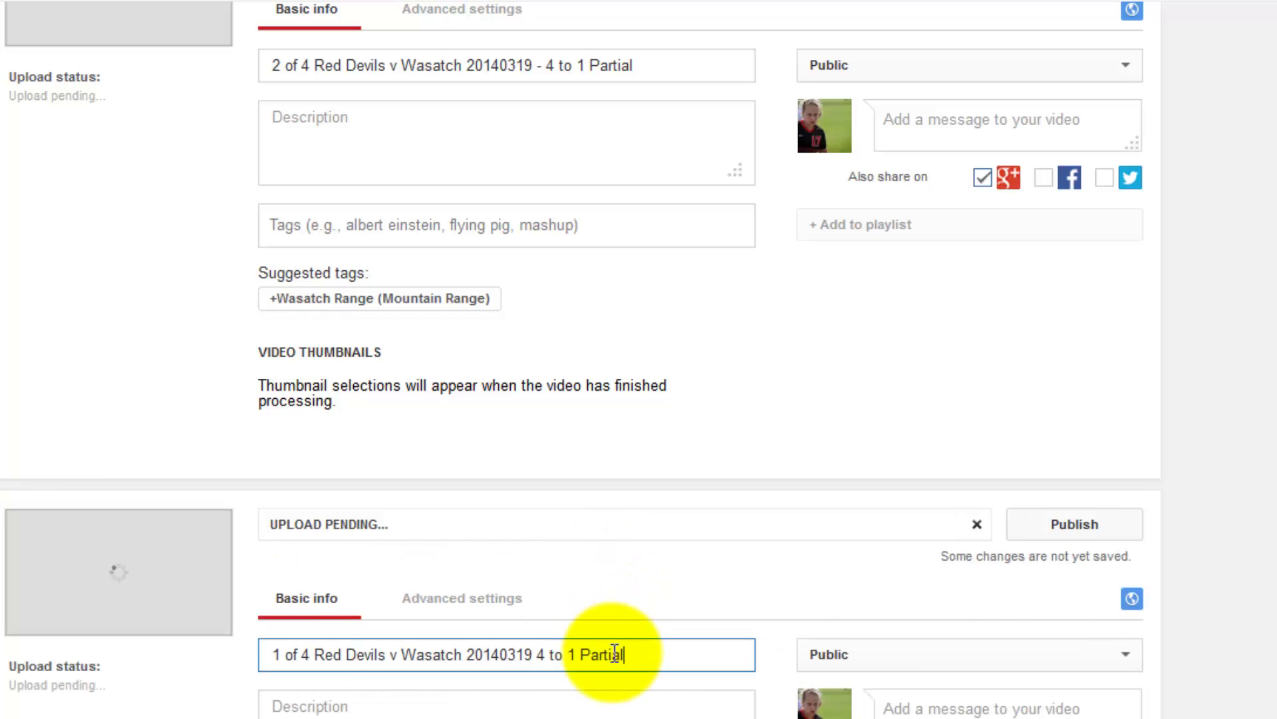
scroll(614, 658, "down", 4)
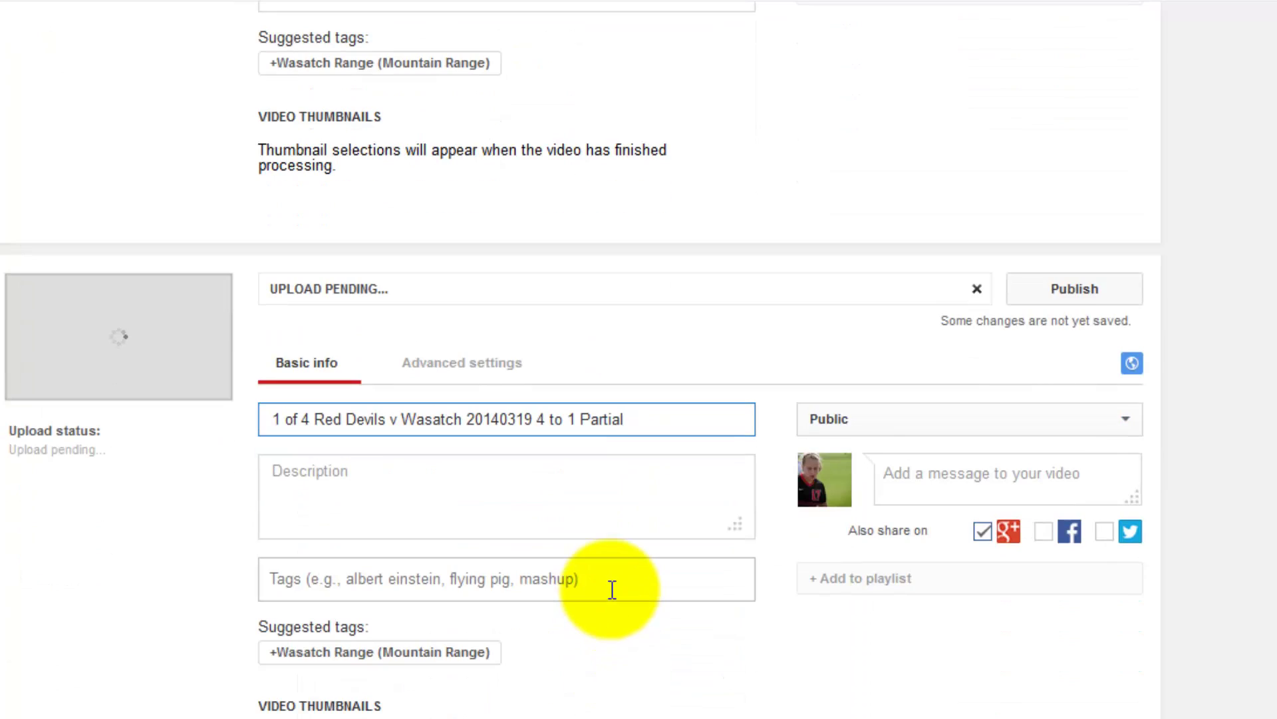
Tag the 1 of 4 video with the player's name and 'red devils utah'.
left_click(612, 587)
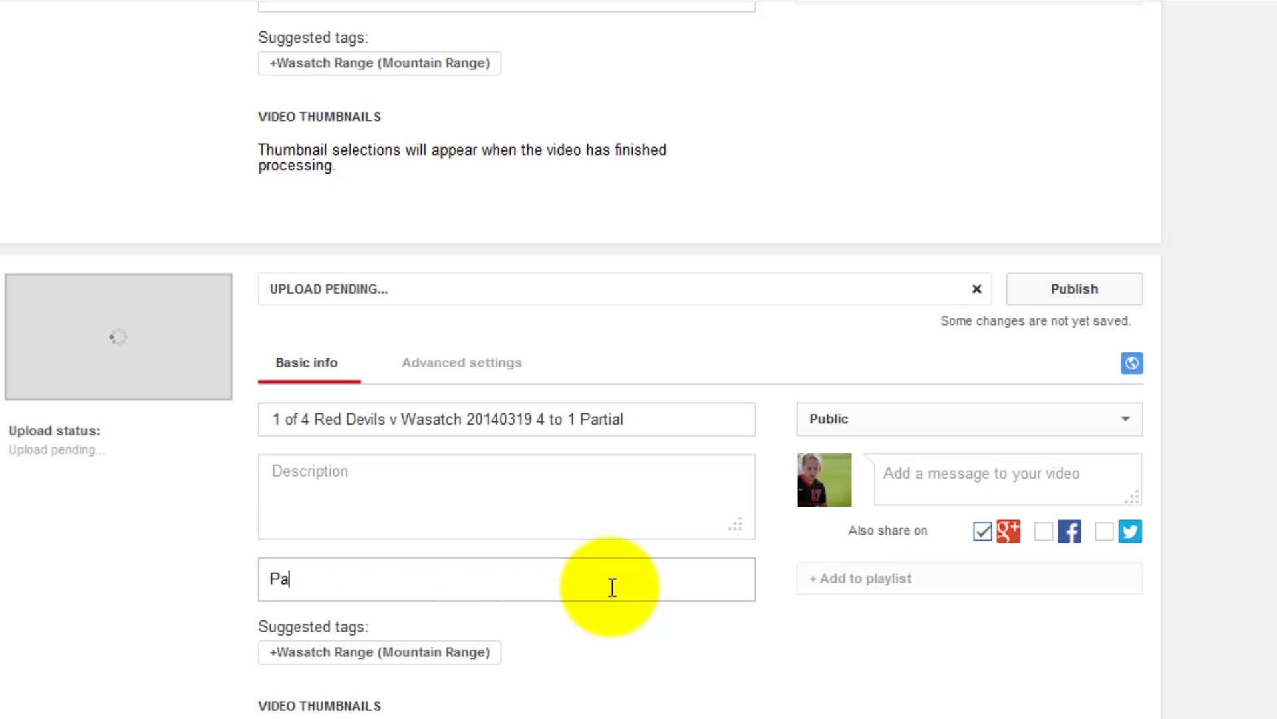
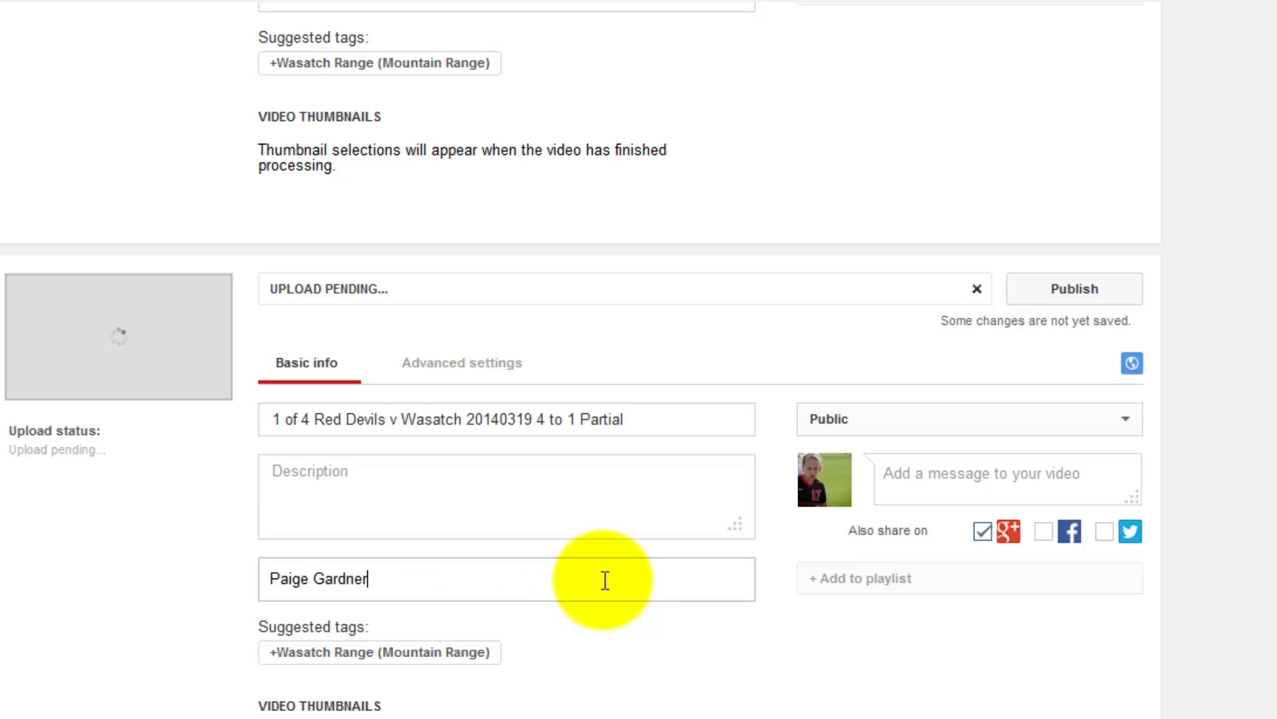
left_click(623, 621)
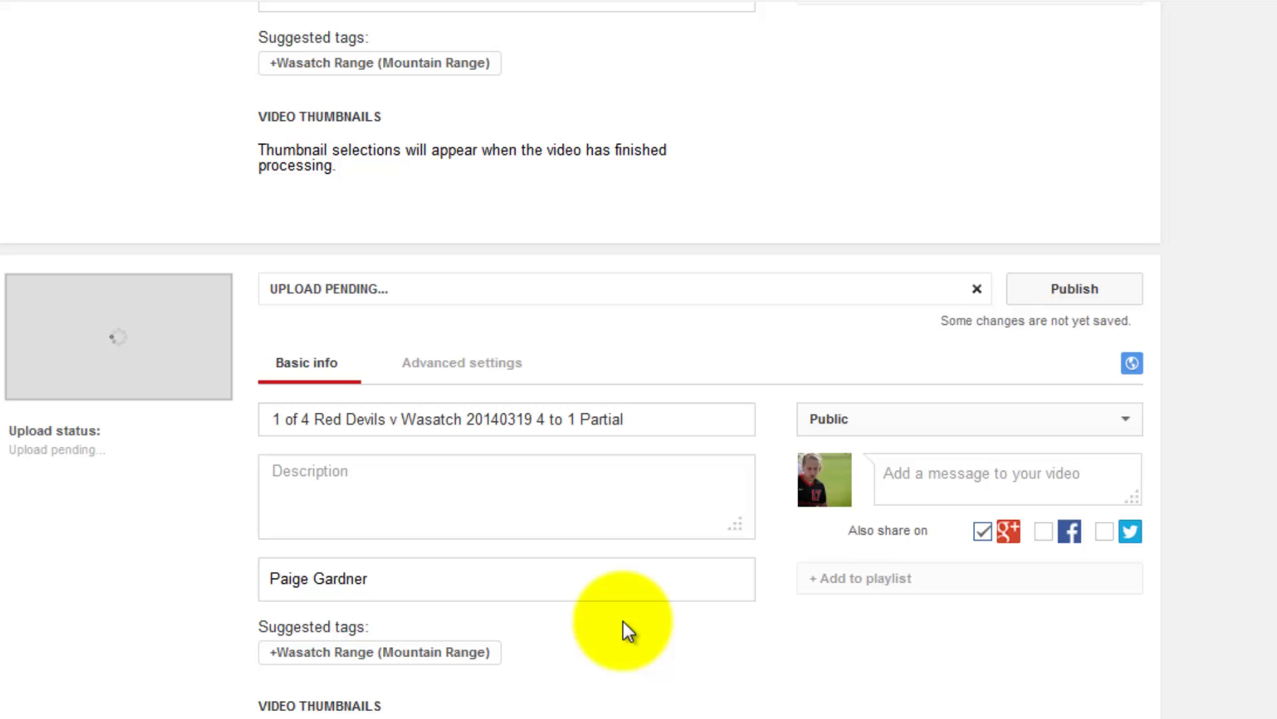
key("Return")
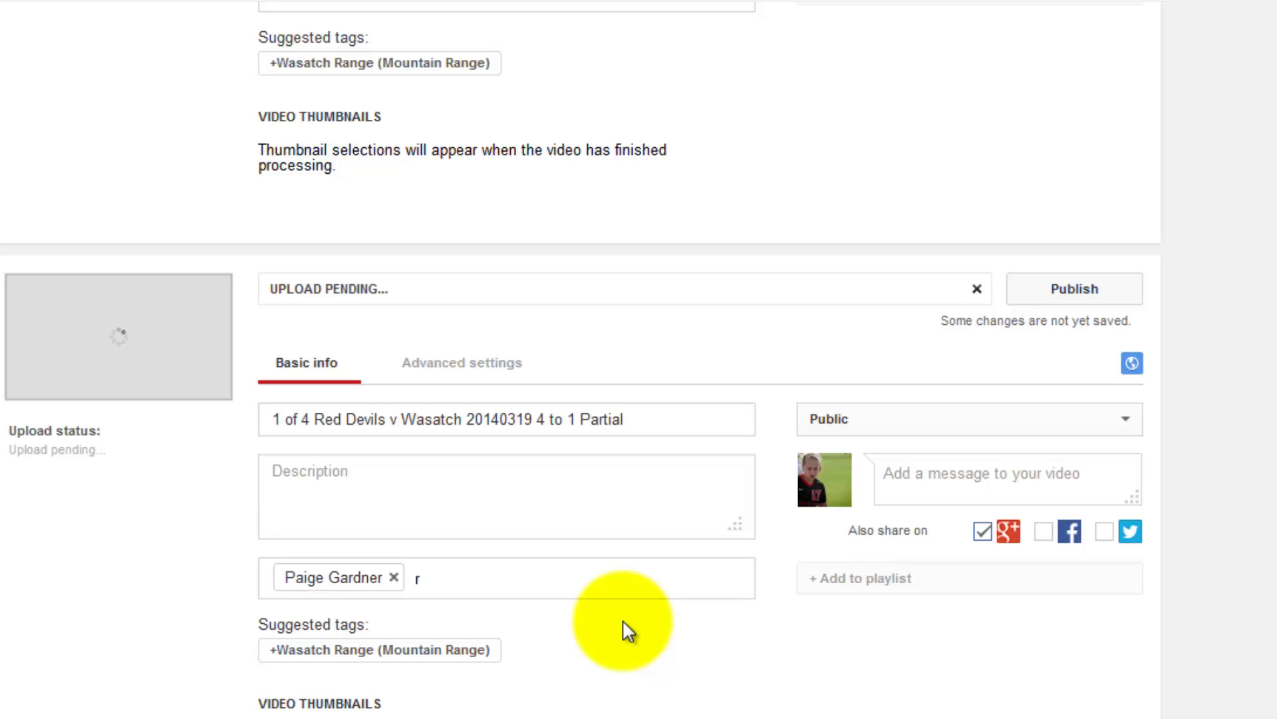
type("red a")
key("BackSpace")
type("e")
key("BackSpace")
type("devils So")
key("BackSpace")
key("BackSpace")
key("BackSpace")
type("utah")
key("Return")
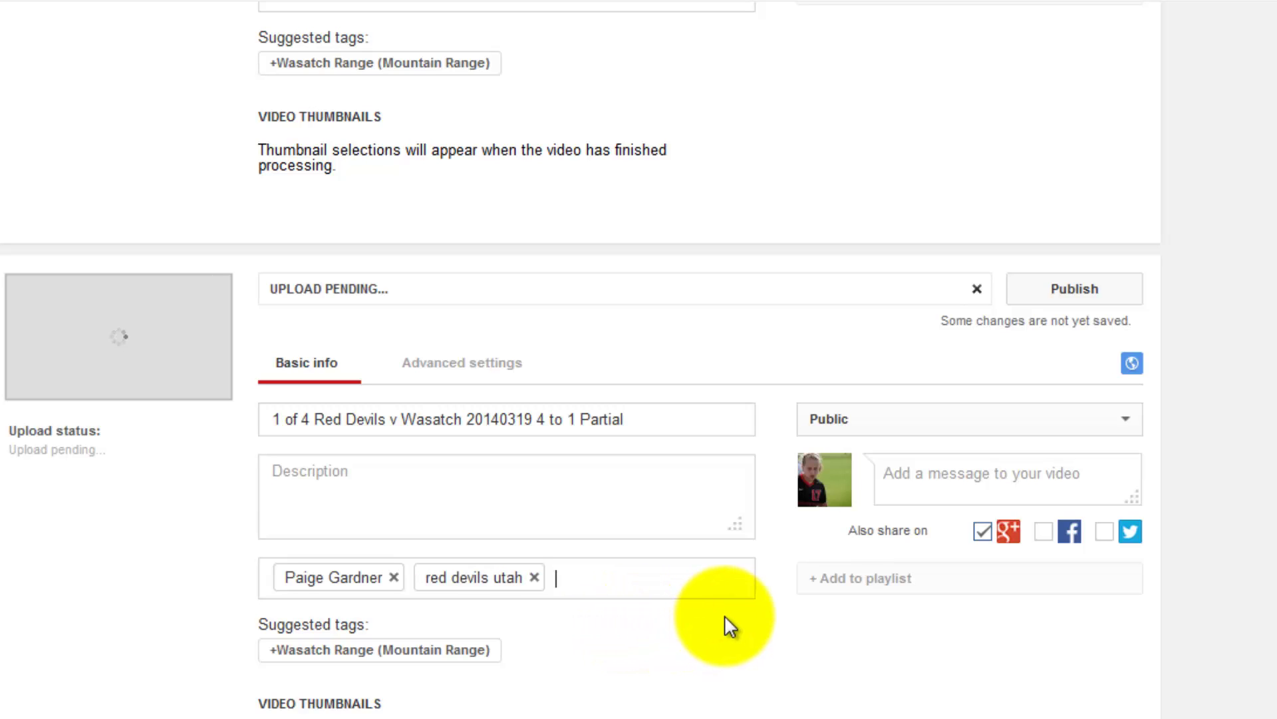
Add the player's name as a tag on the 2 of 4 video.
left_click(562, 474)
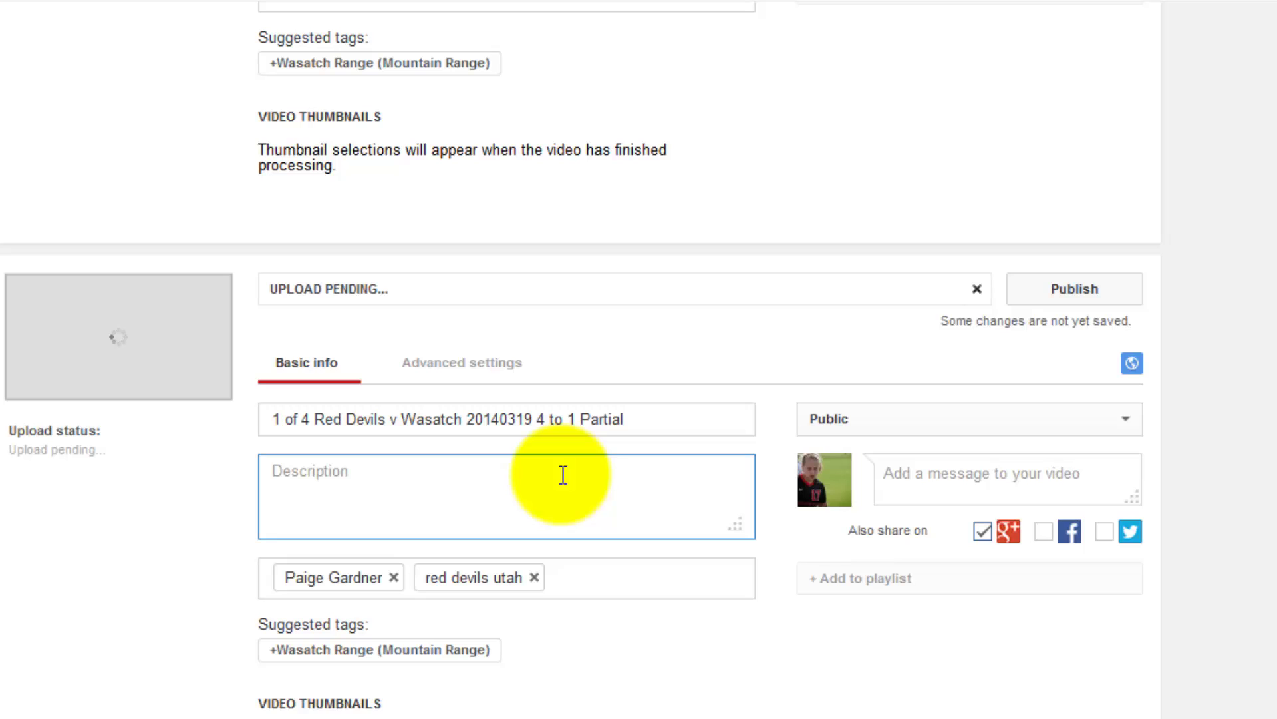
scroll(562, 474, "down", 10)
left_click(563, 442)
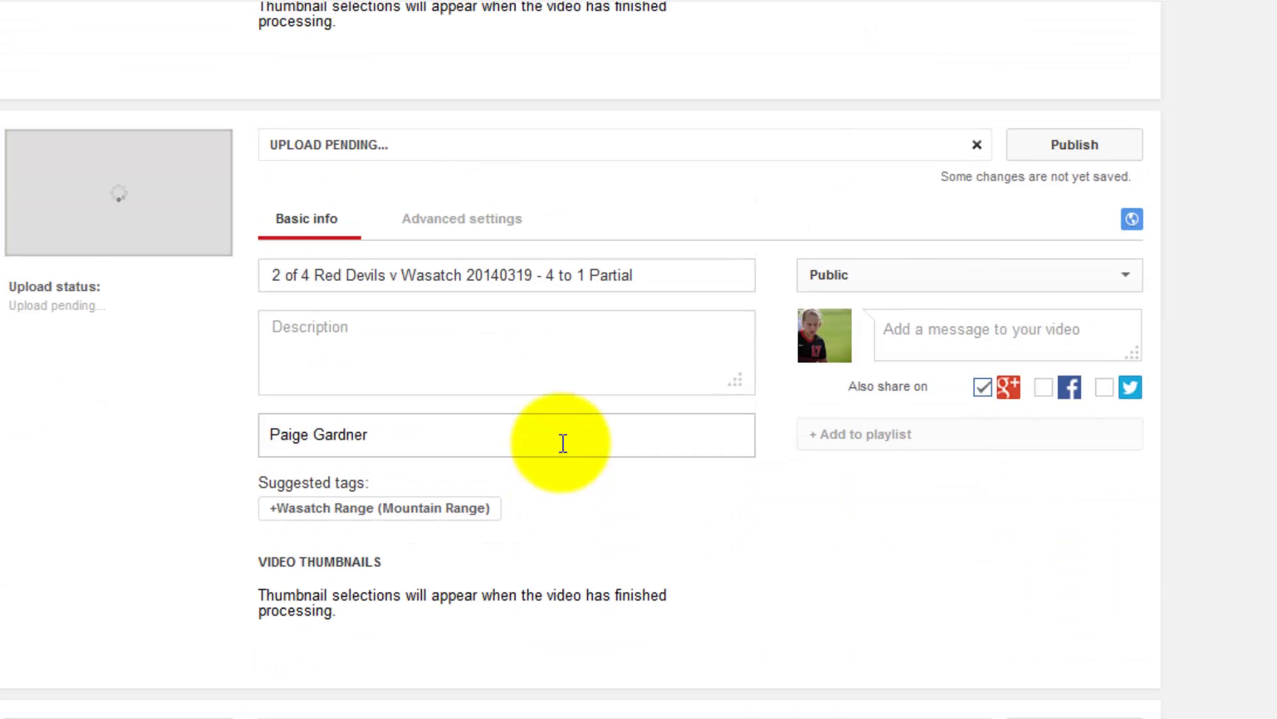
key("Return")
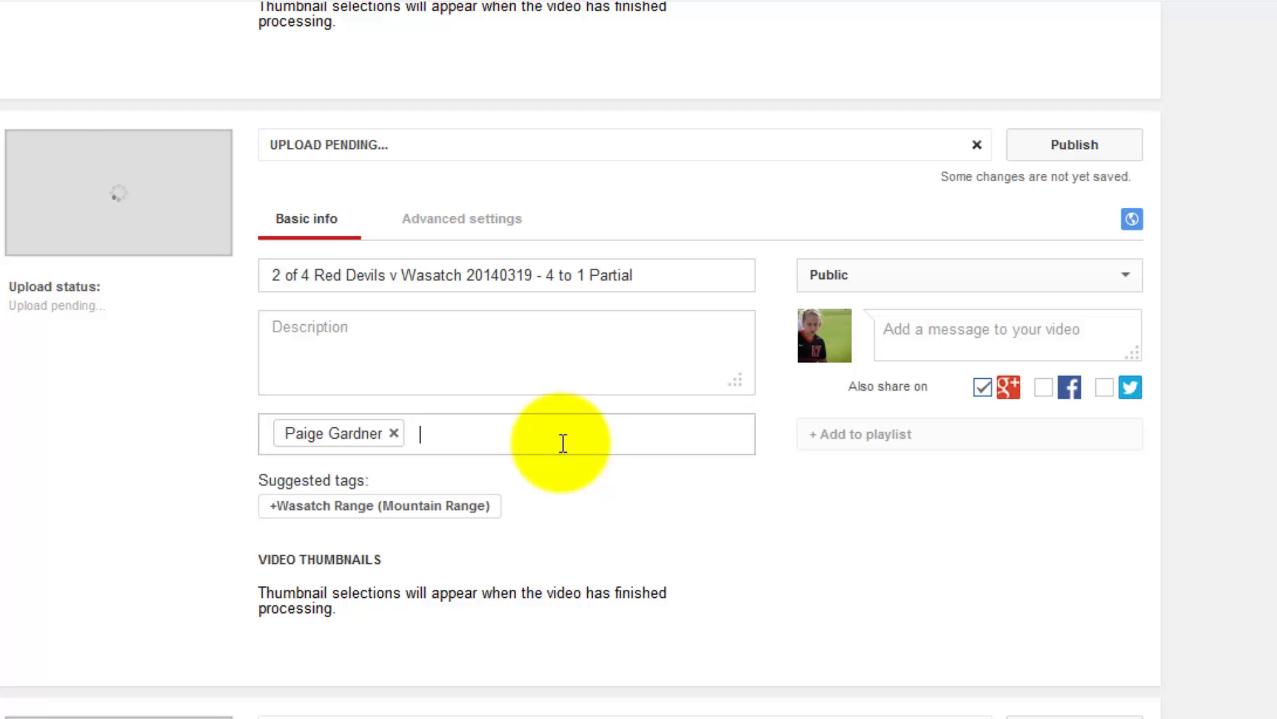
Keep the 3 of 4 video Public with Google+ sharing unticked, then review the forms.
key("Tab")
left_click(1124, 234)
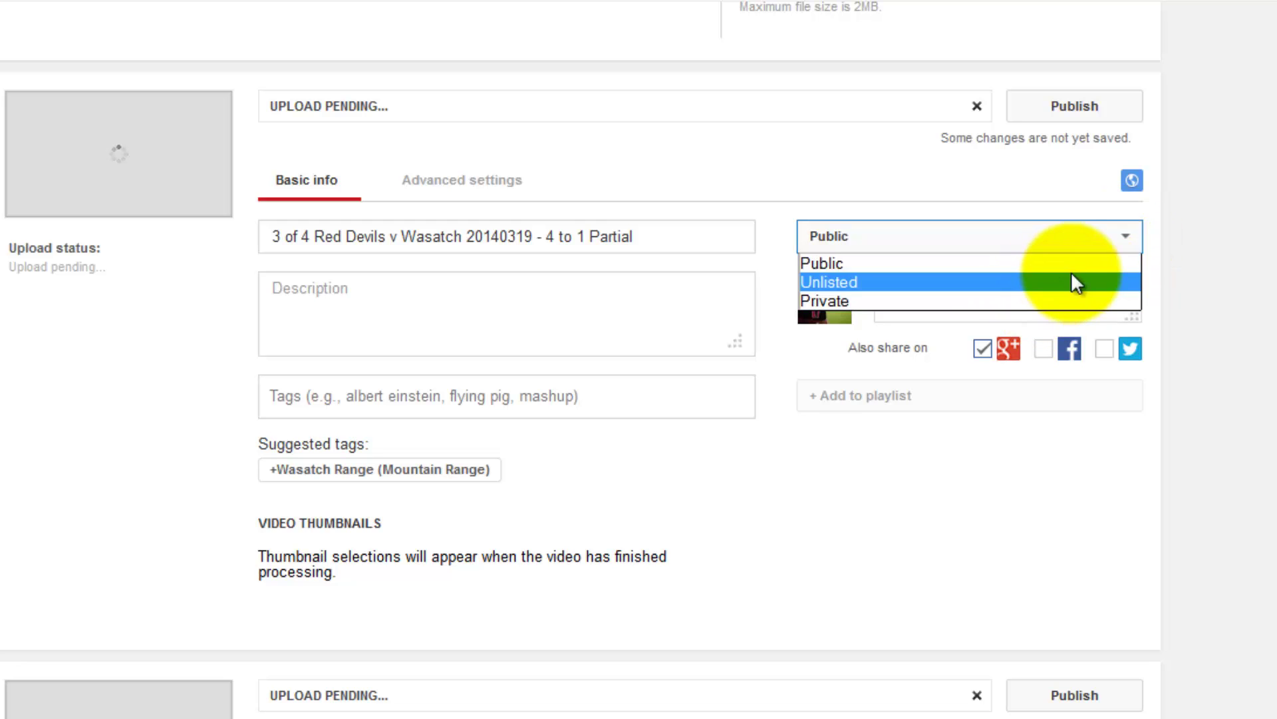
left_click(1139, 237)
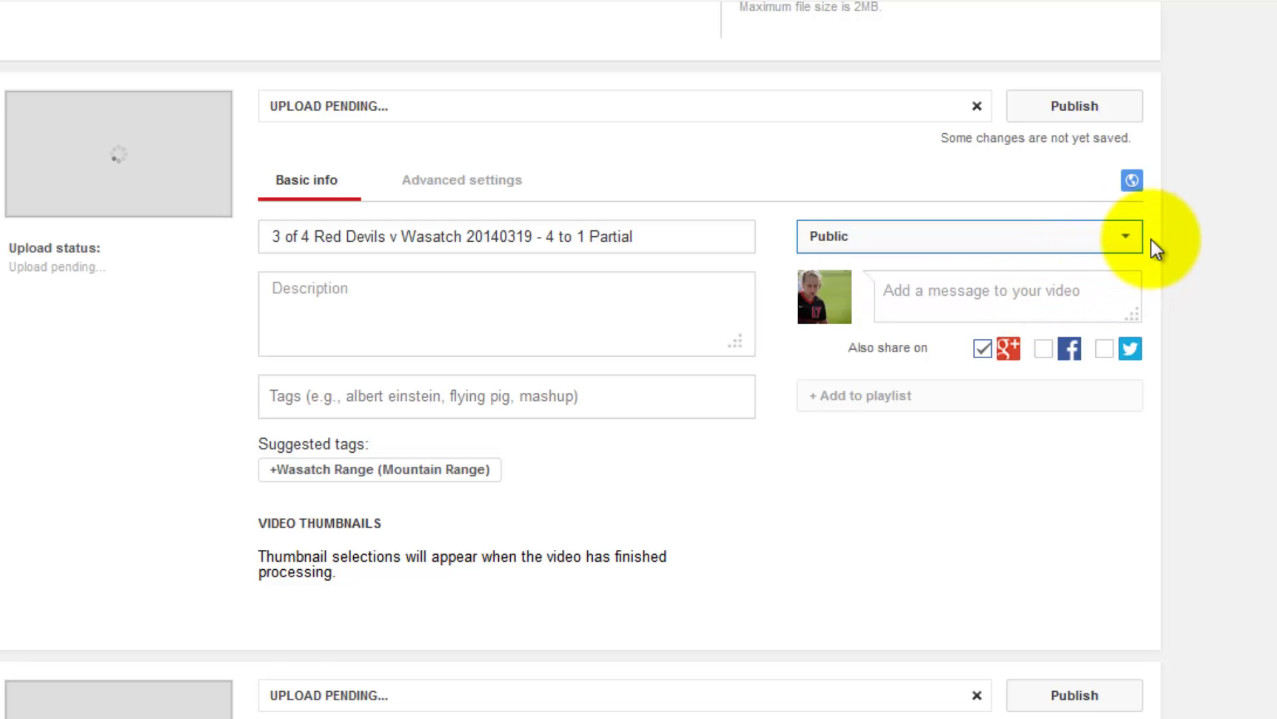
scroll(1151, 237, "down", 2)
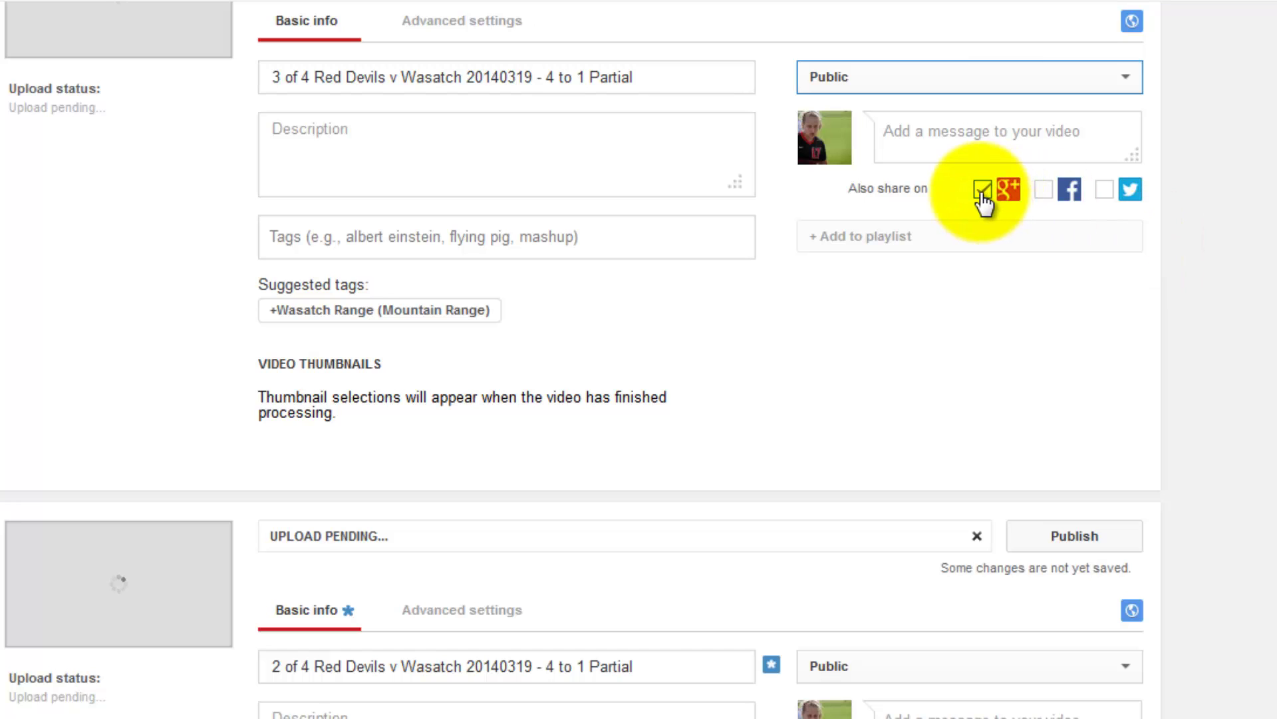
left_click(983, 189)
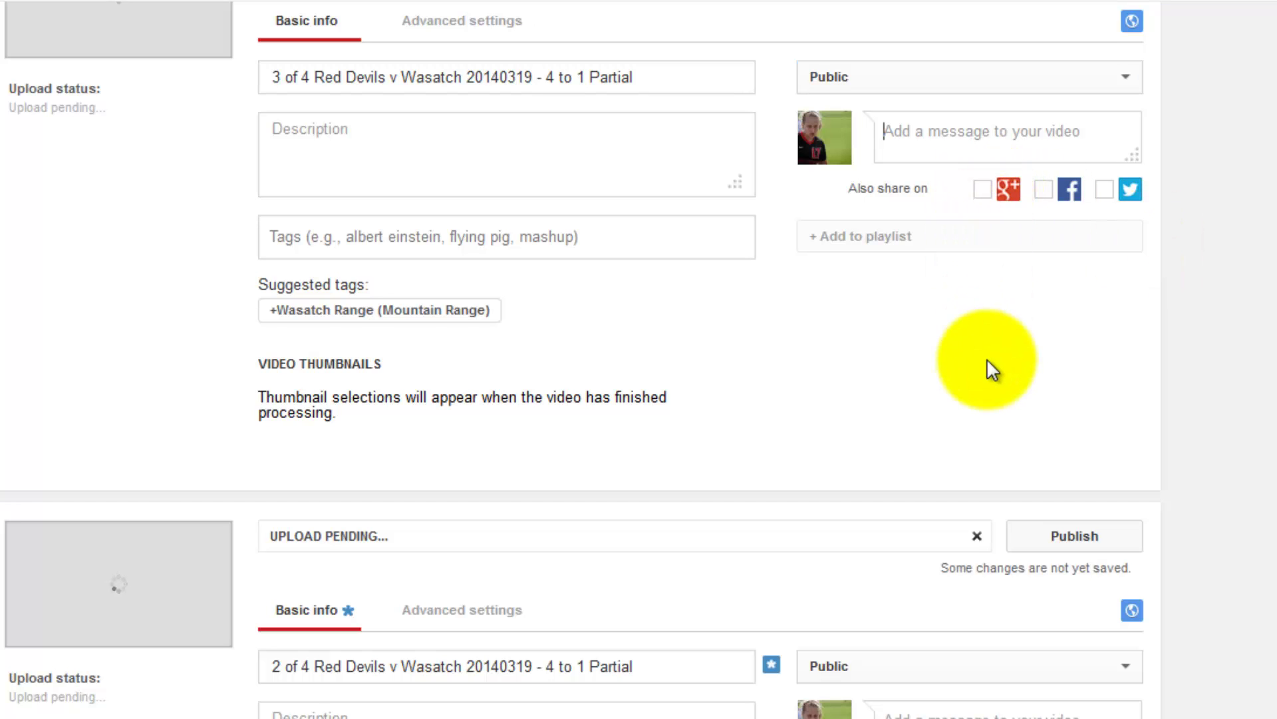
scroll(990, 365, "down", 3)
scroll(979, 357, "up", 10)
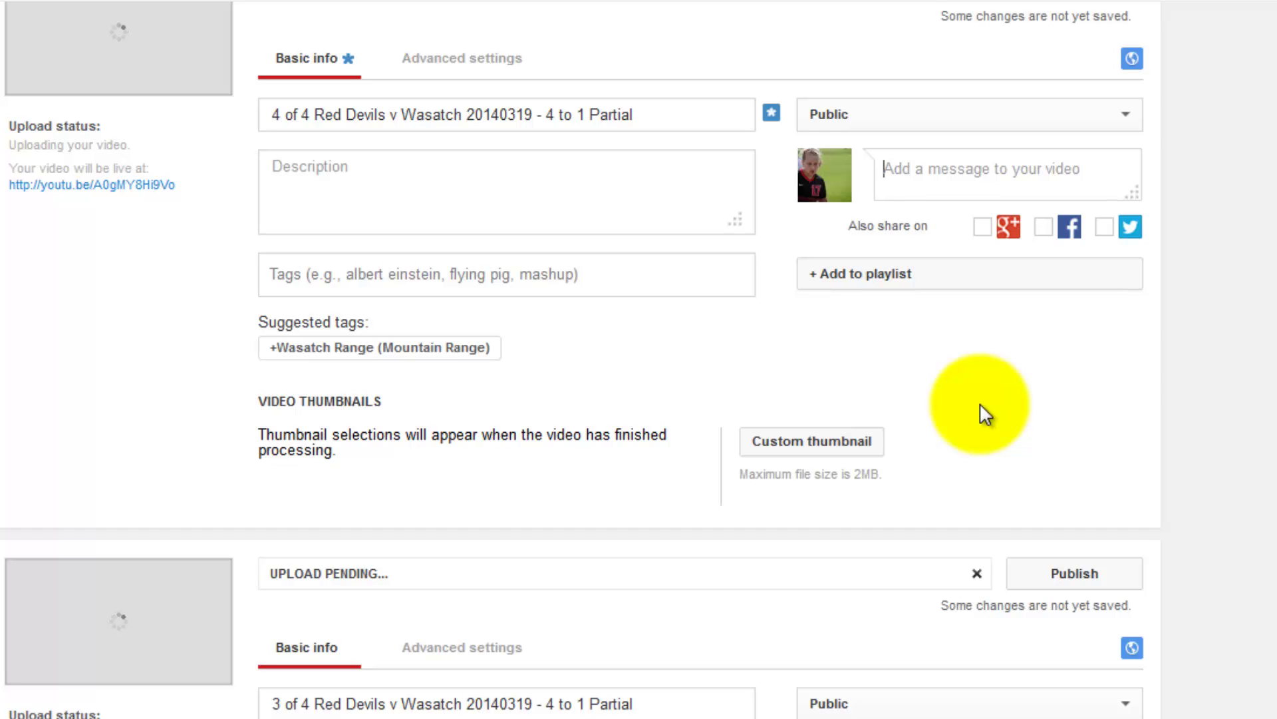
scroll(980, 404, "down", 3)
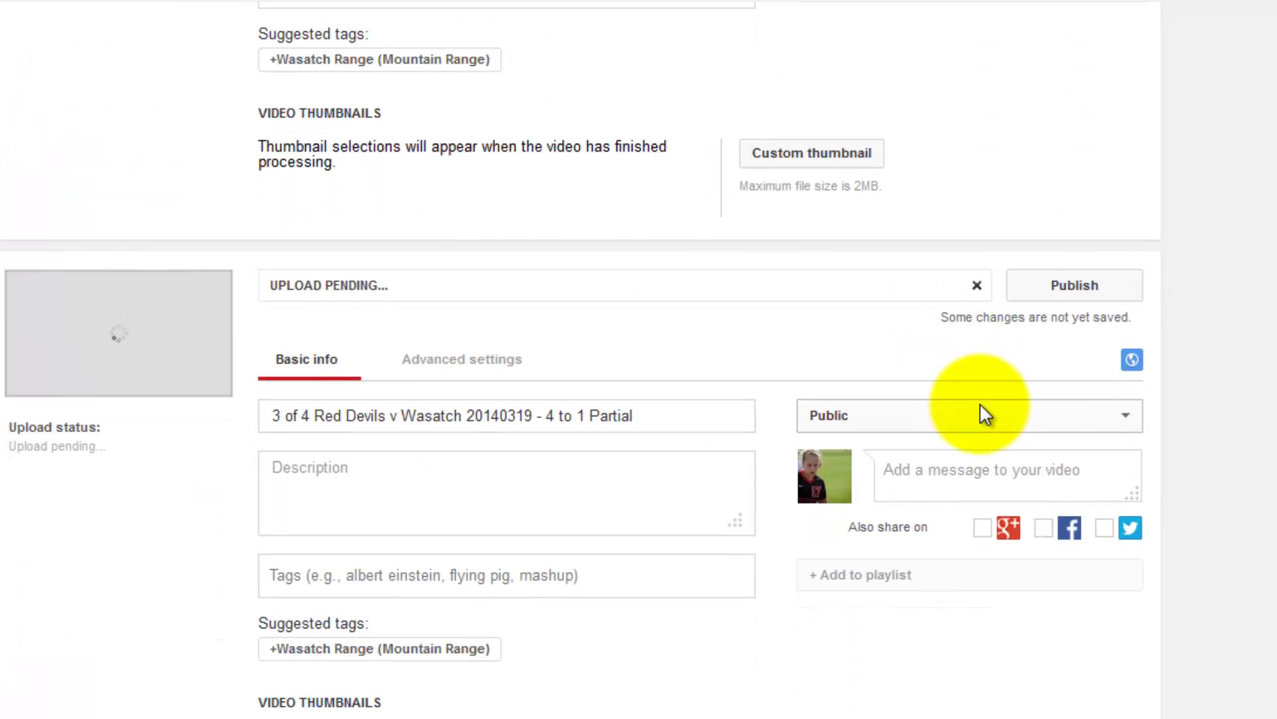
scroll(979, 402, "down", 3)
scroll(981, 406, "down", 7)
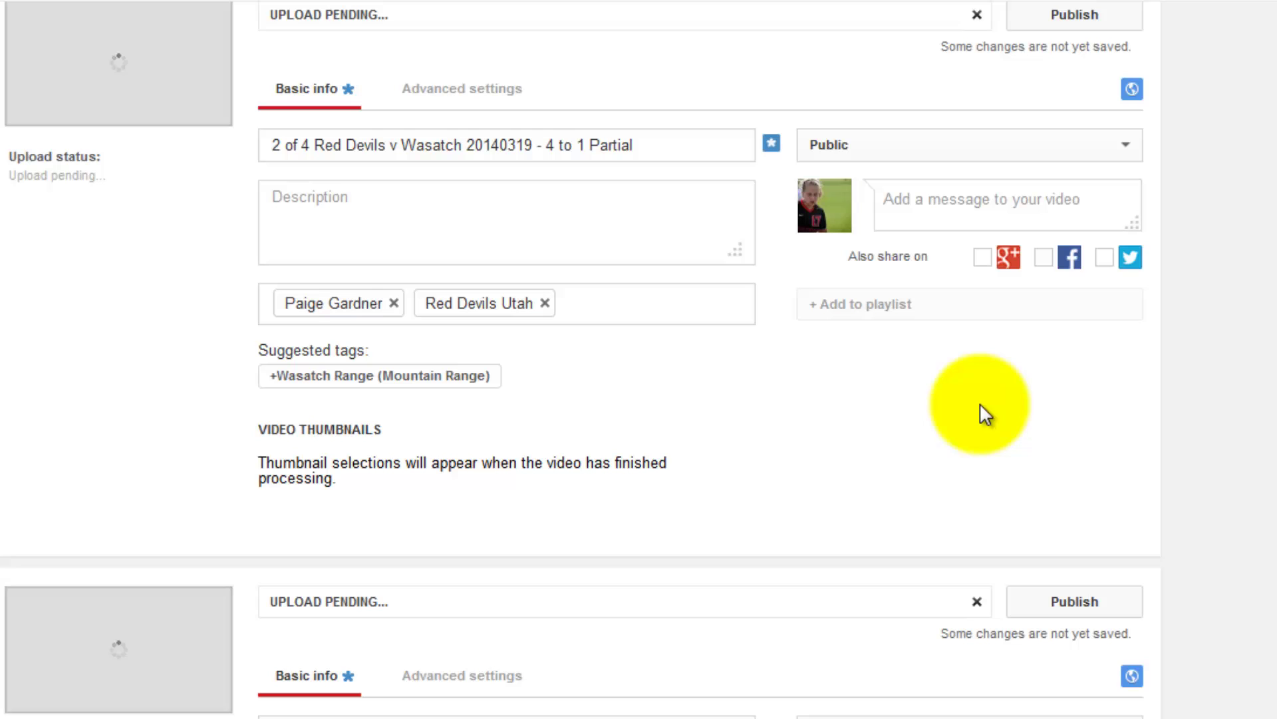
scroll(980, 402, "down", 7)
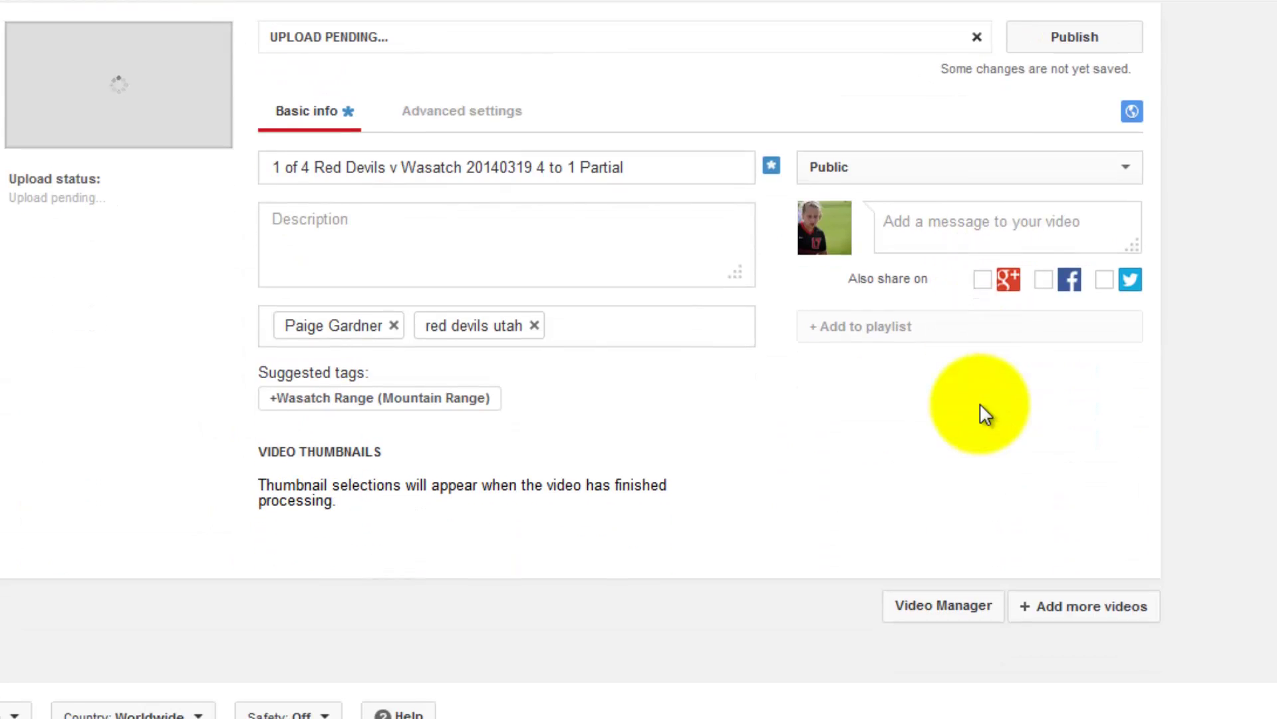
scroll(984, 412, "up", 9)
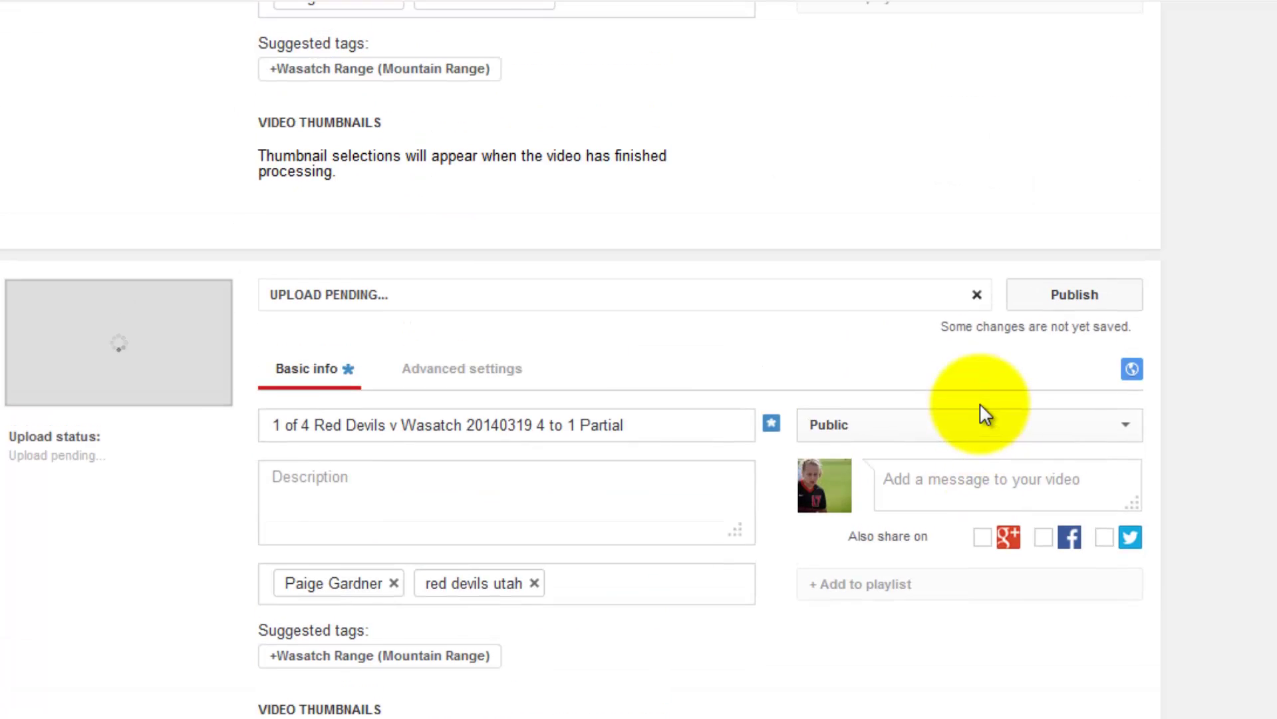
scroll(980, 407, "up", 4)
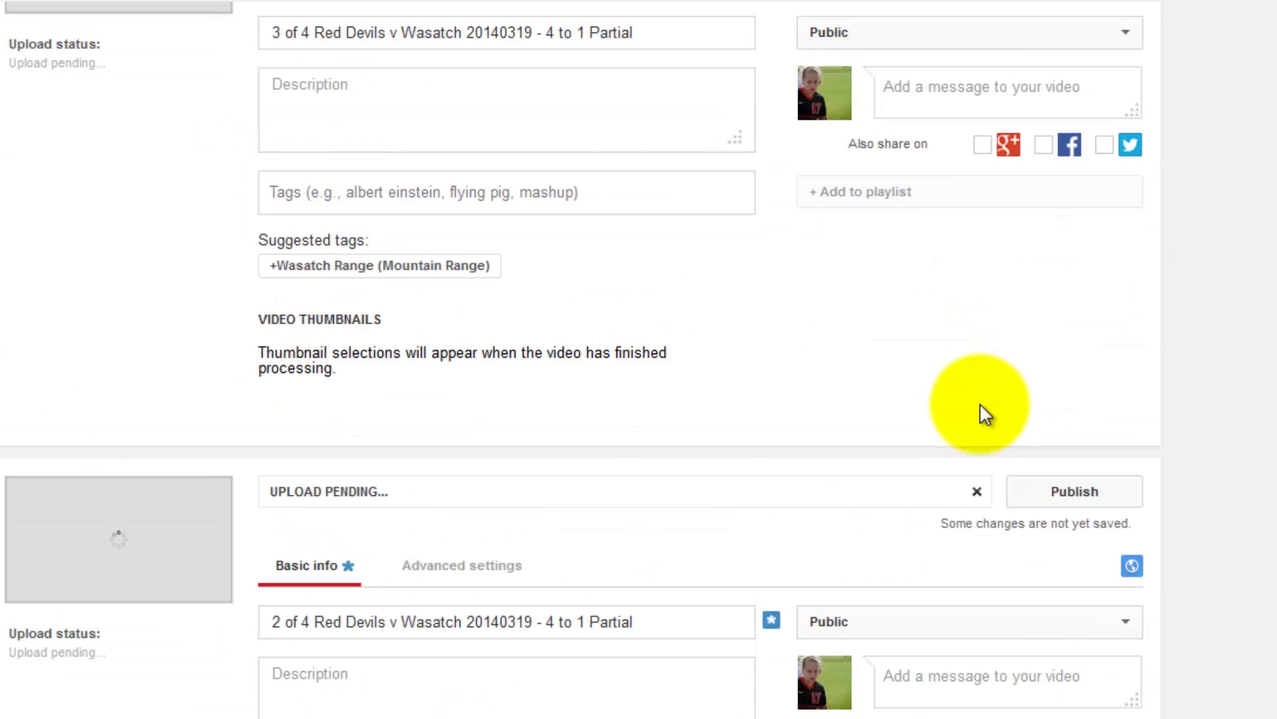
scroll(980, 406, "up", 11)
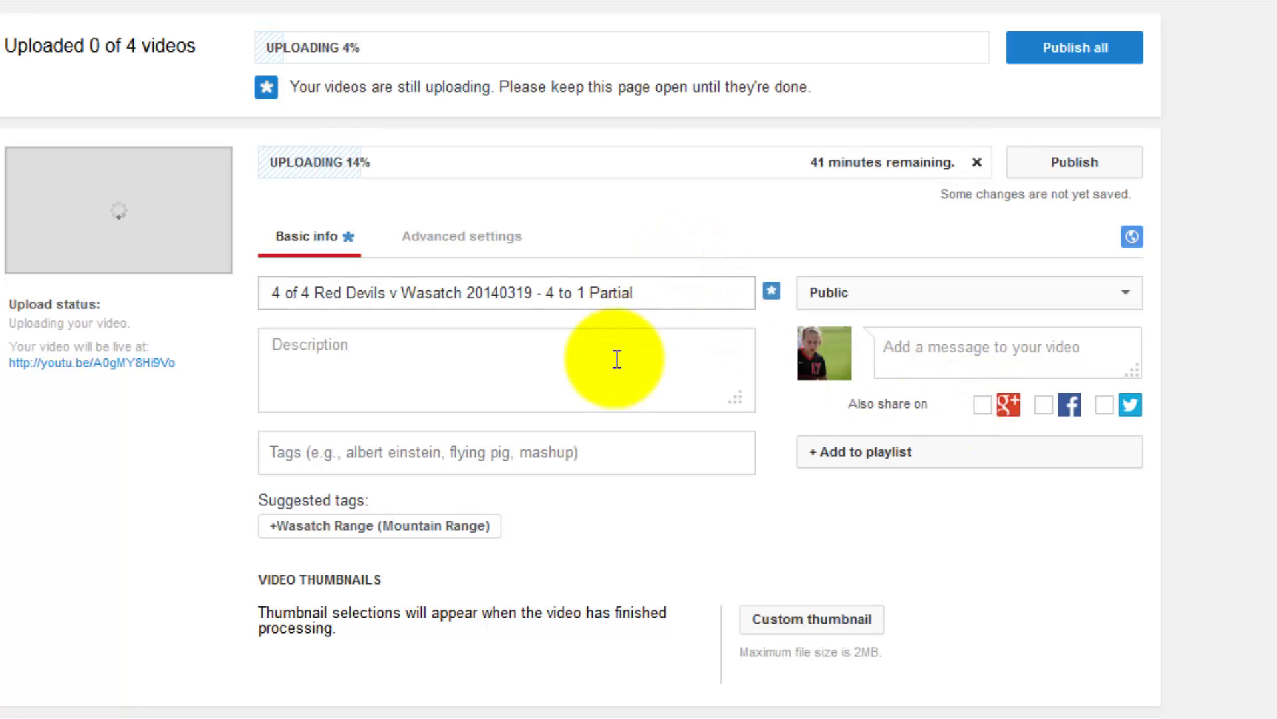
Paste 'It was raining during part of the game' into each video's Description box.
left_click(608, 363)
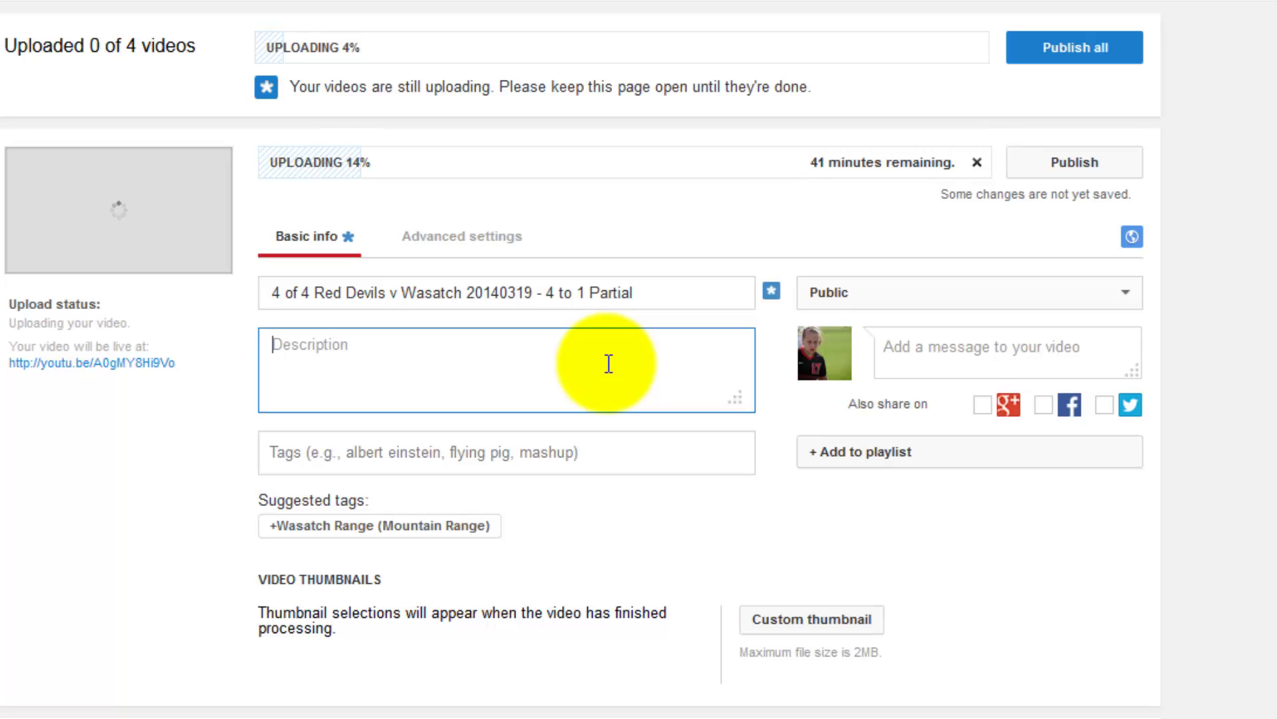
type("It was raining during part of the game")
left_click_drag(608, 363, 267, 329)
key("ctrl+c")
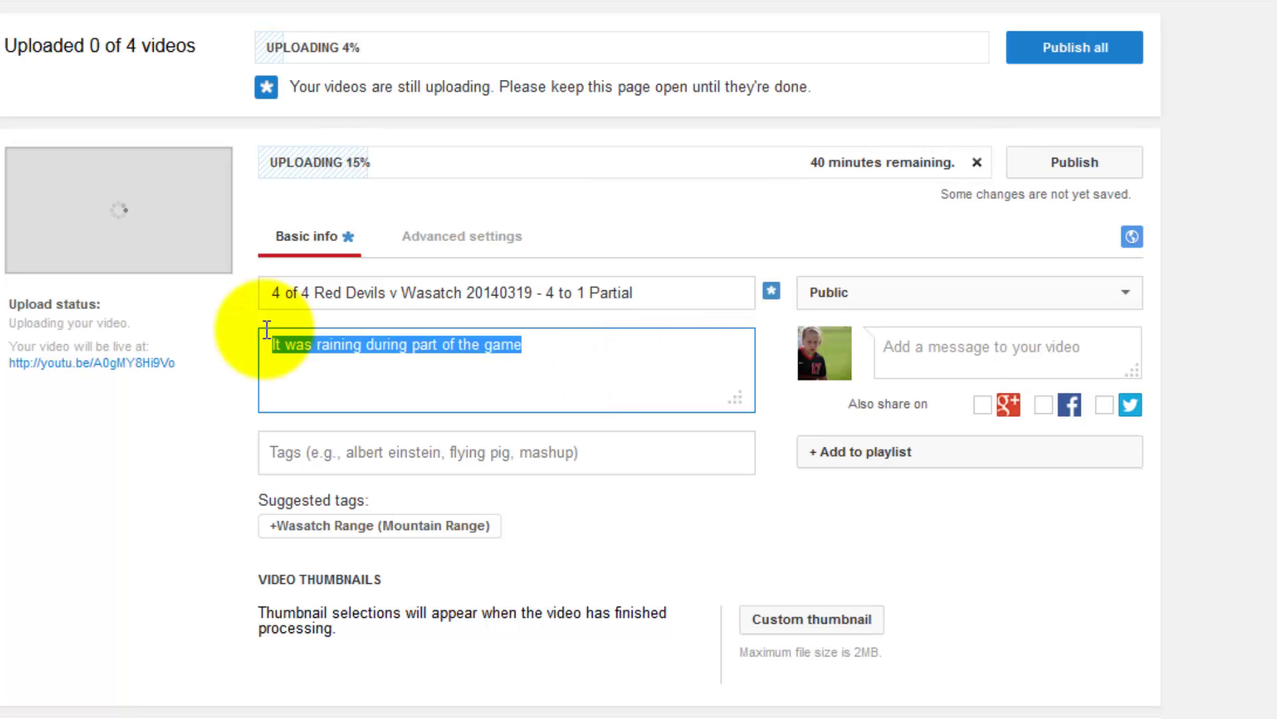
scroll(267, 329, "down", 8)
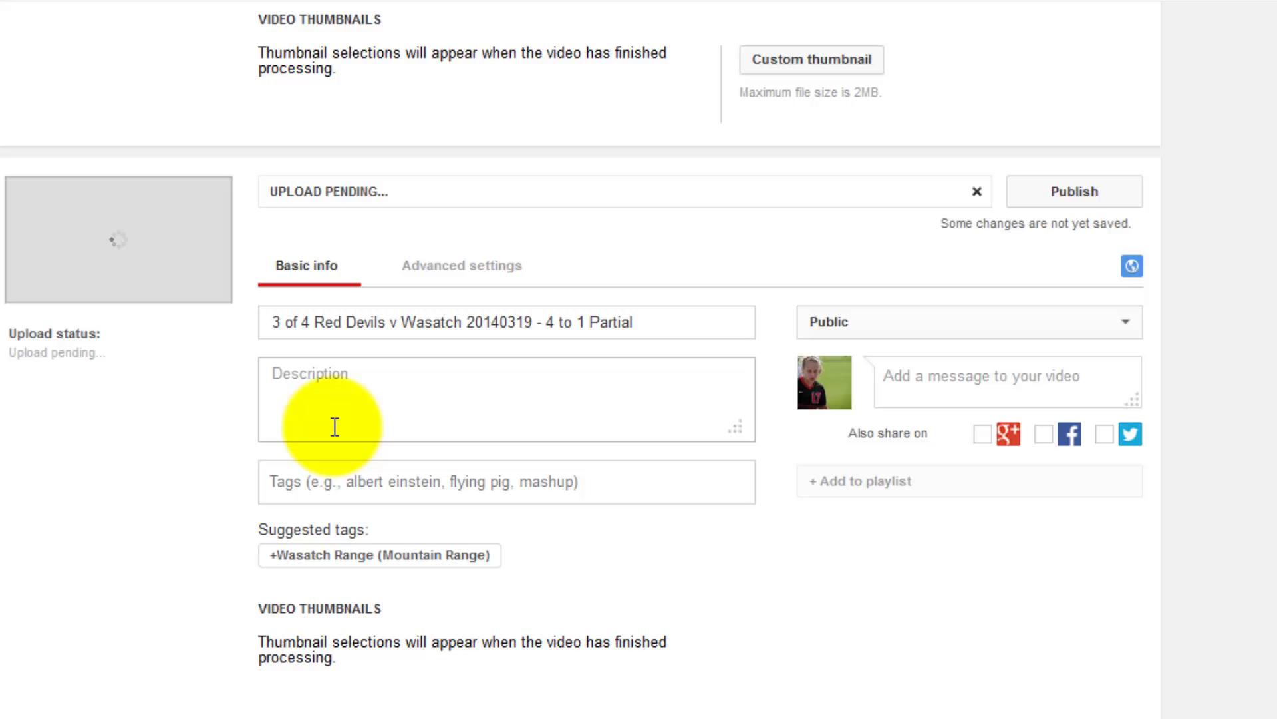
left_click(335, 426)
key("ctrl+v")
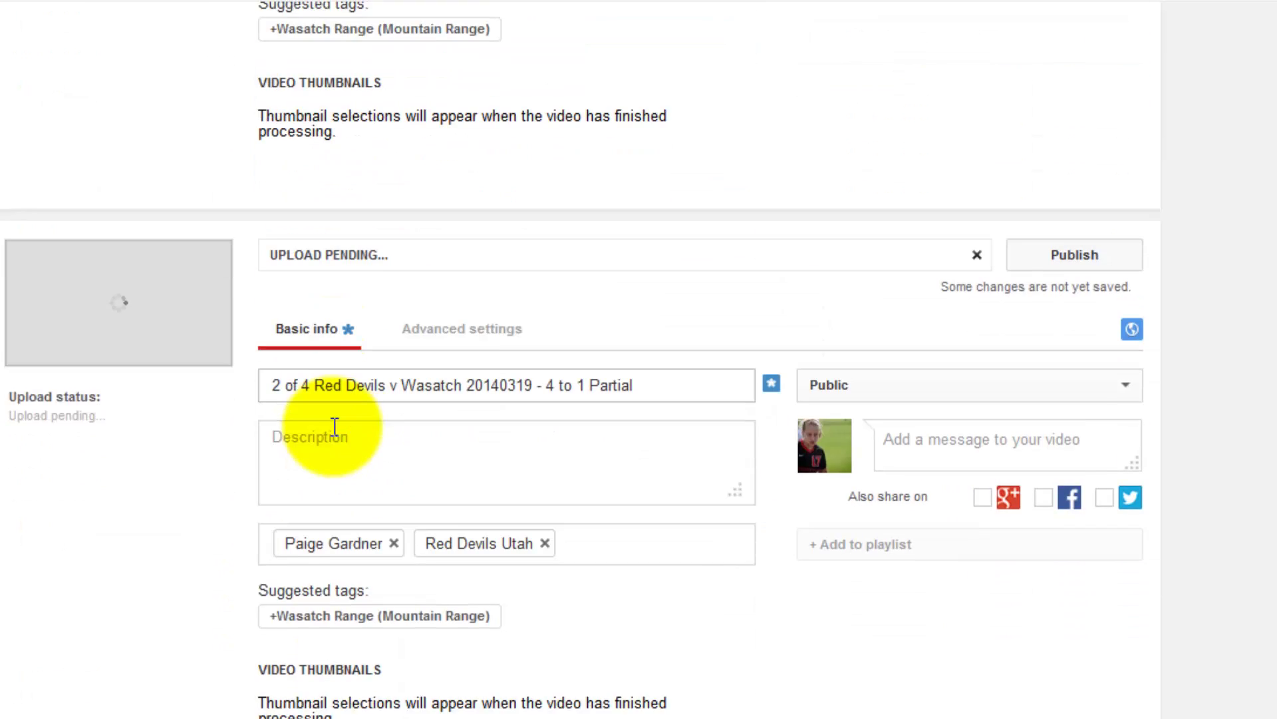
left_click(335, 427)
key("ctrl+v")
scroll(335, 427, "down", 9)
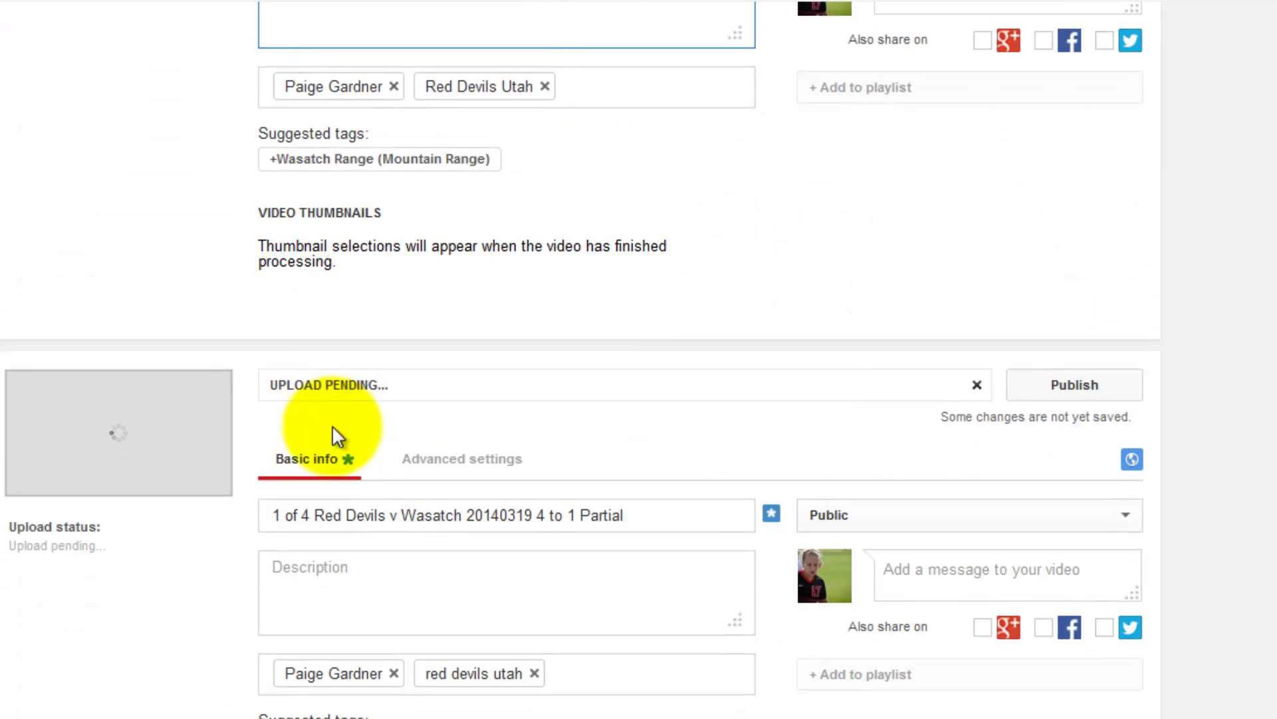
left_click(335, 426)
key("ctrl+v")
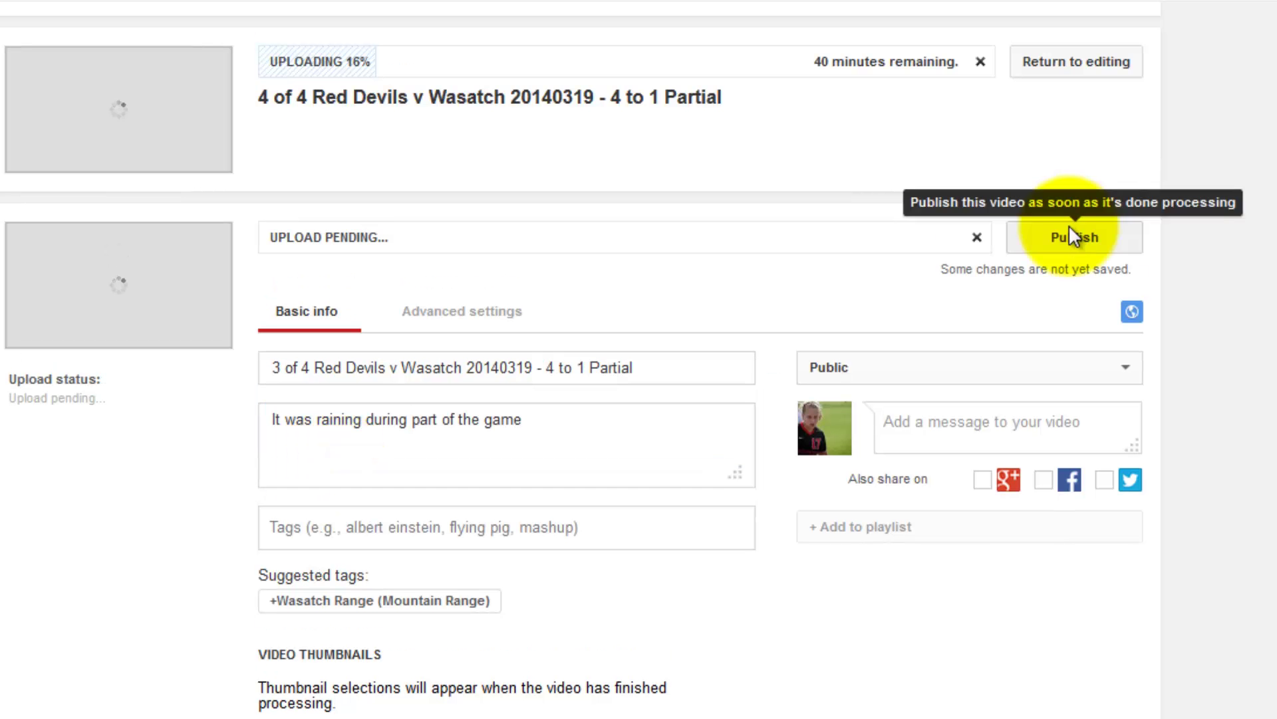
Publish the 3 of 4 and 2 of 4 upload forms so both go live after processing.
left_click(1068, 225)
scroll(1068, 225, "down", 5)
scroll(1069, 225, "down", 2)
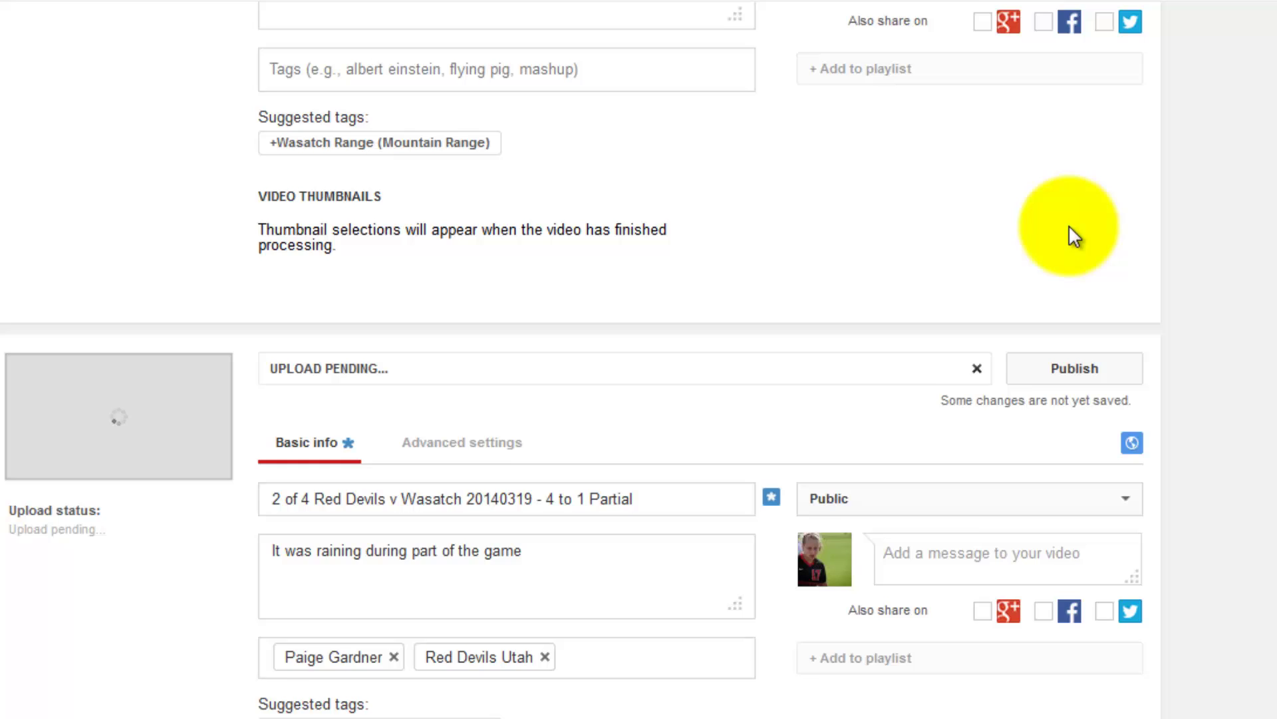
left_click(1073, 346)
scroll(1069, 343, "down", 8)
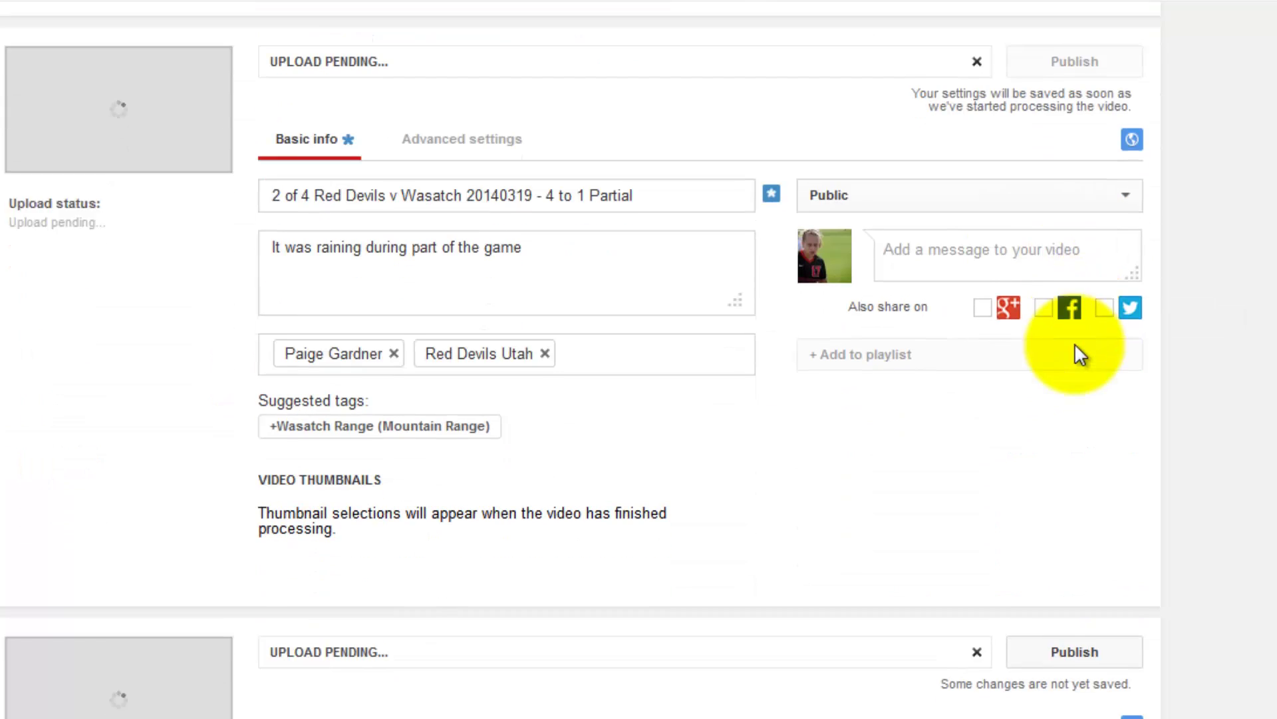